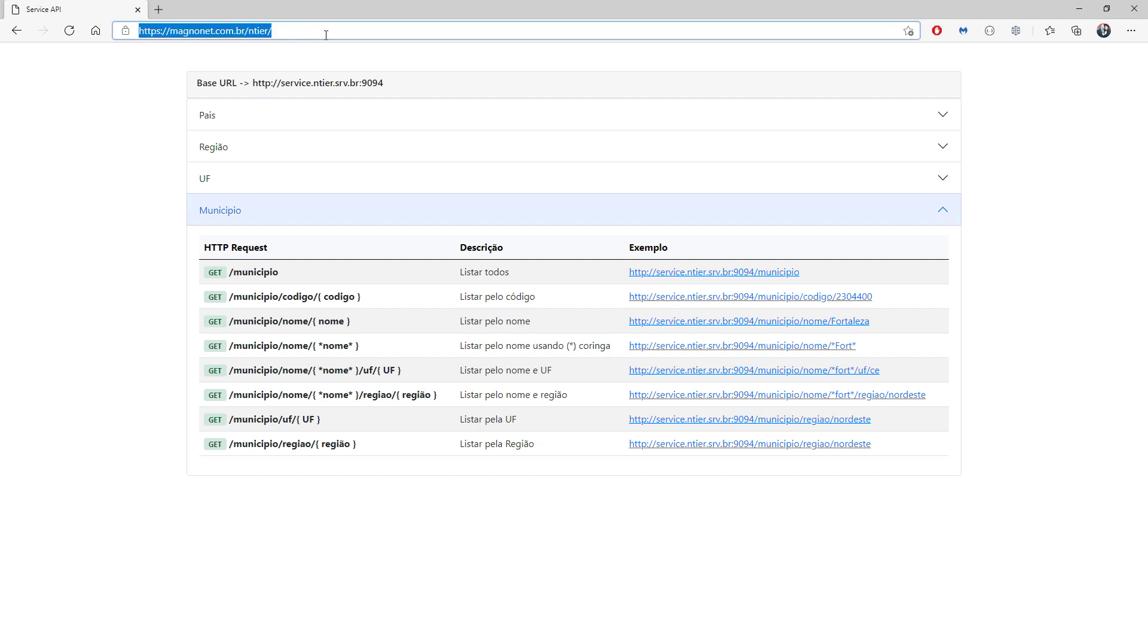
Step: Review the endpoints in the País, Região, UF and Municipio sections, and highlight the documentation address and the API's base URL
{"action": "left_click", "coordinate": [325, 31]}
{"action": "key", "text": "ctrl+a"}
{"action": "left_click", "coordinate": [250, 118]}
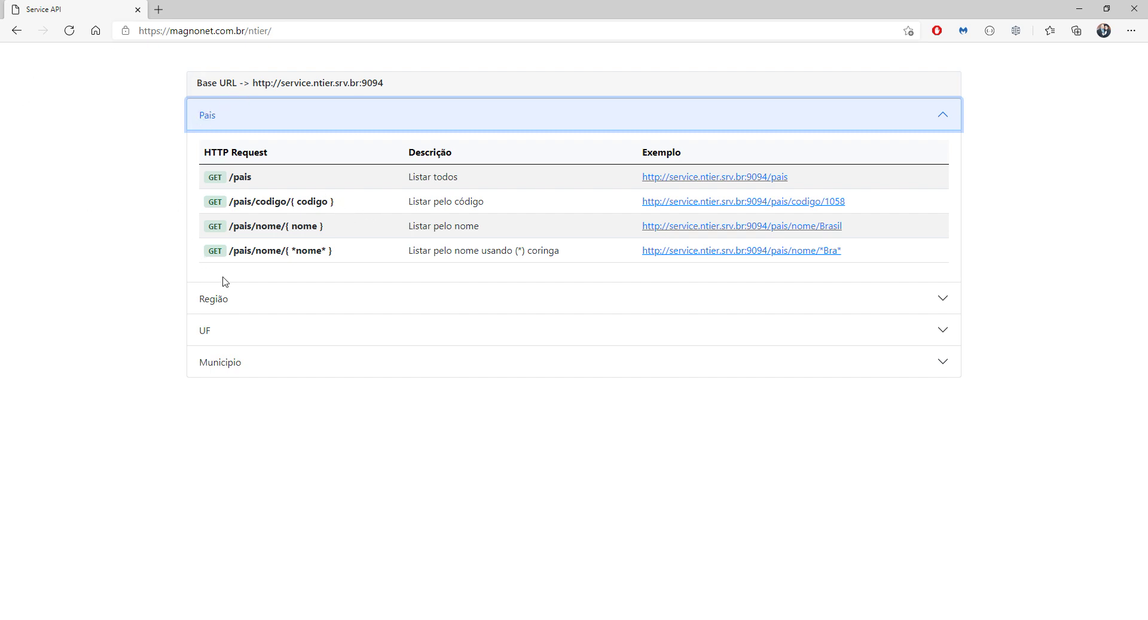
{"action": "left_click", "coordinate": [204, 303]}
{"action": "left_click", "coordinate": [206, 332]}
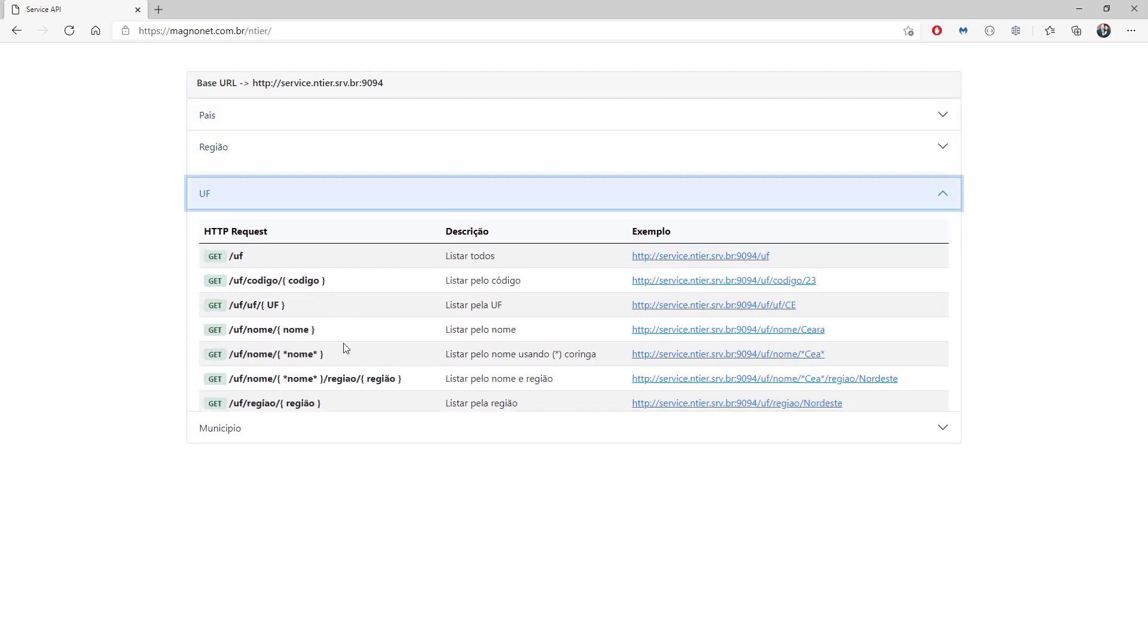
{"action": "left_click", "coordinate": [210, 442]}
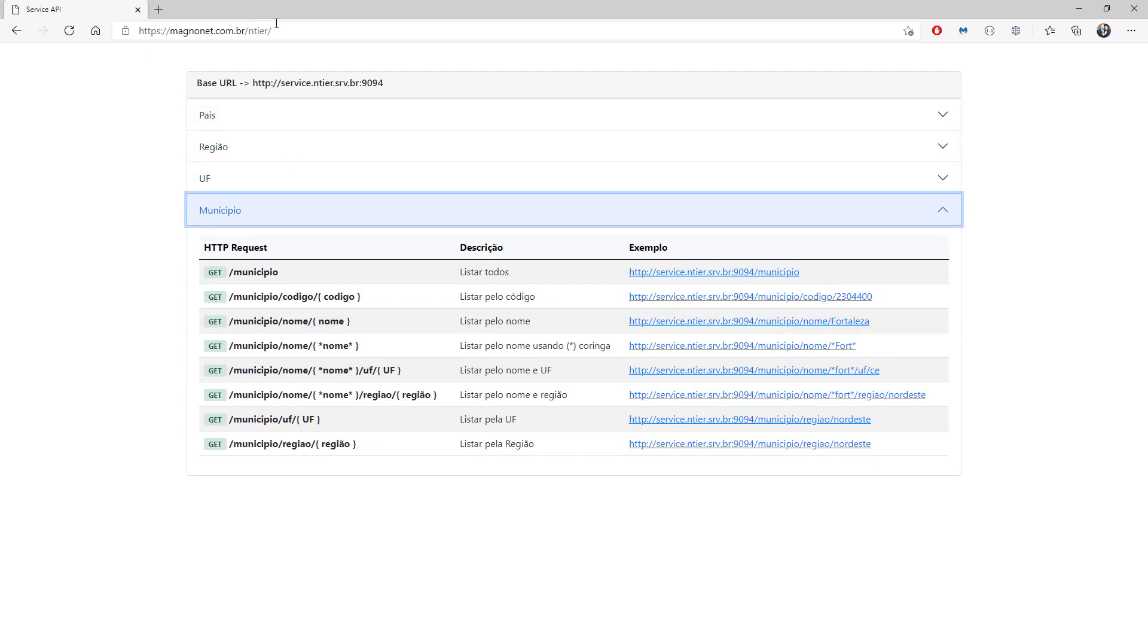
{"action": "left_click_drag", "start_coordinate": [272, 30], "coordinate": [139, 30]}
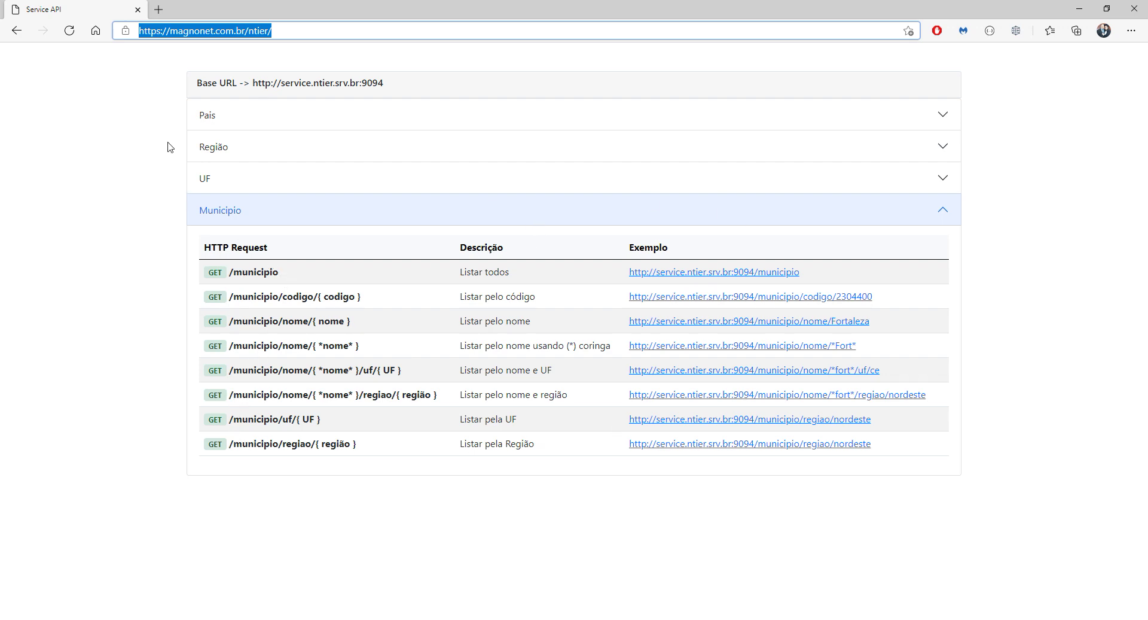
{"action": "left_click_drag", "start_coordinate": [401, 90], "coordinate": [250, 87]}
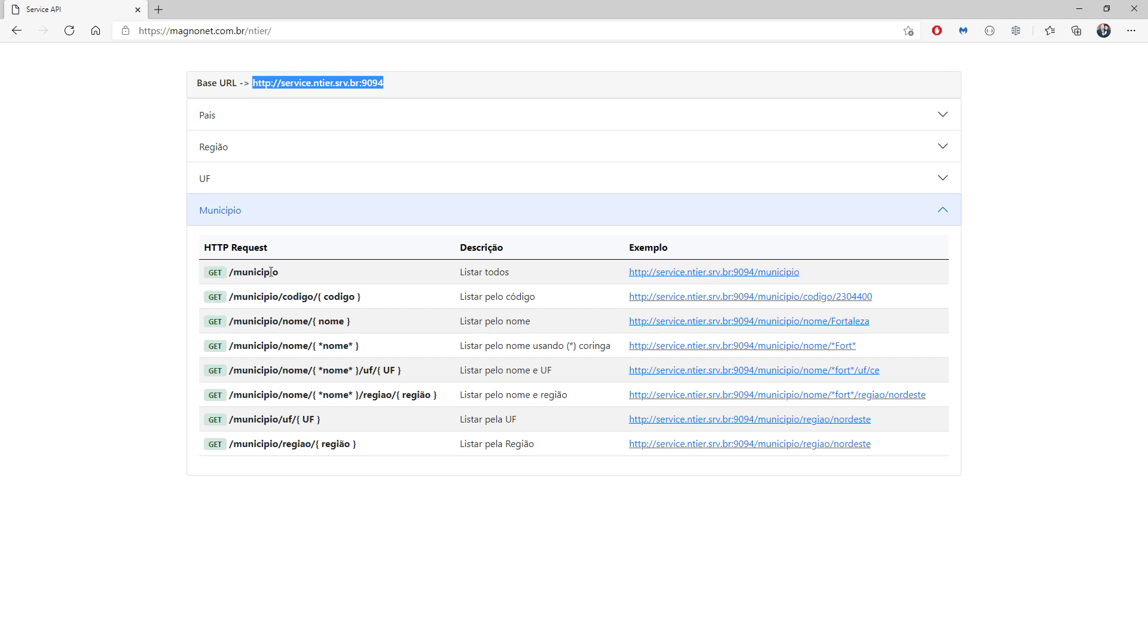
Step: Run the example request that lists all municipalities and look through the JSON response
{"action": "left_click", "coordinate": [727, 273]}
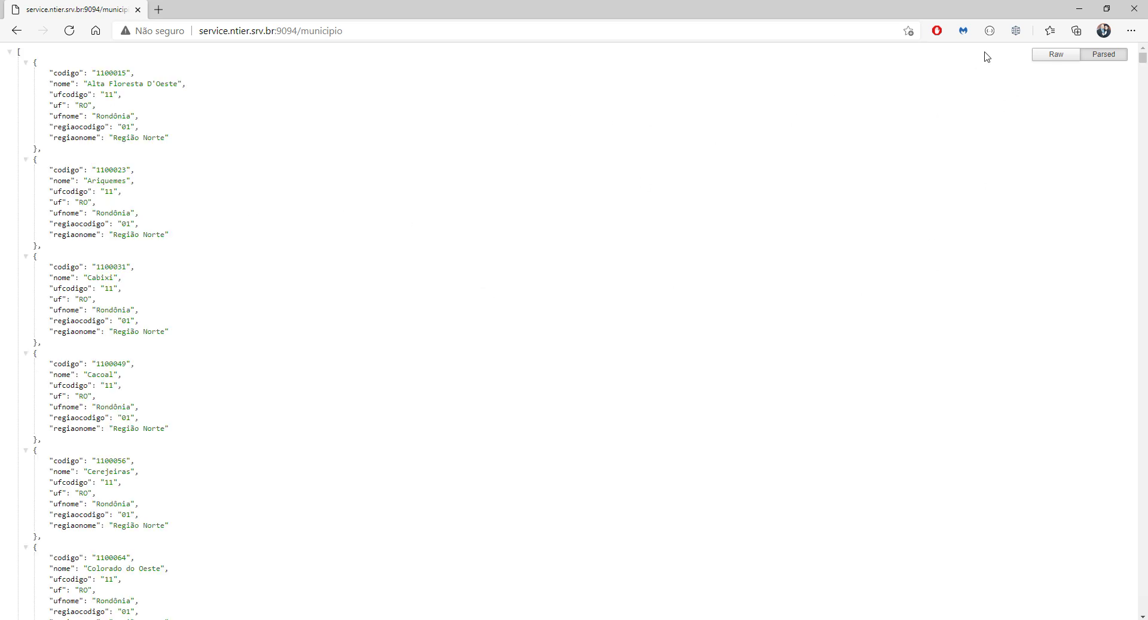
{"action": "scroll", "coordinate": [170, 323], "scroll_direction": "down", "scroll_amount": 13}
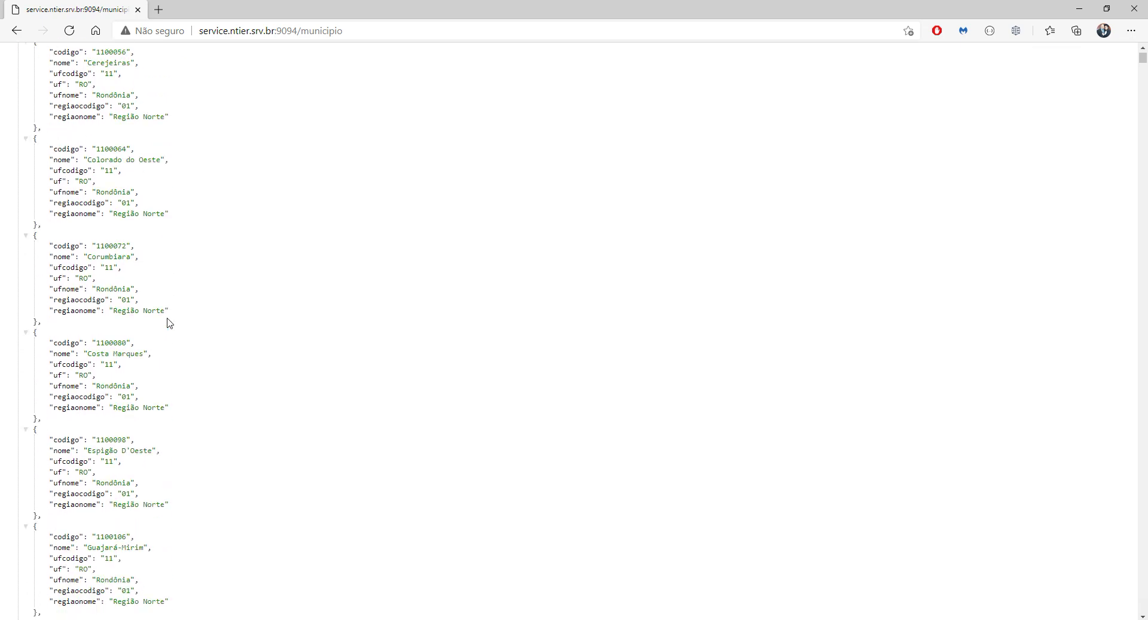
{"action": "scroll", "coordinate": [169, 323], "scroll_direction": "up", "scroll_amount": 13}
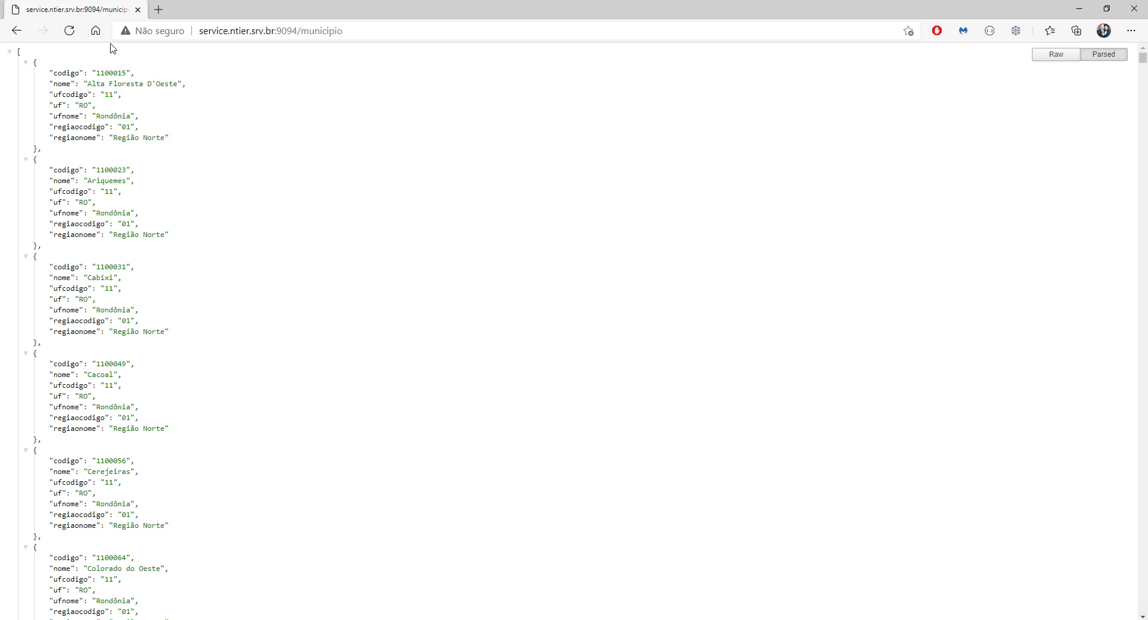
Step: Return to the API documentation, run the wildcard name example for *Fort*, and examine the UF values in the response
{"action": "left_click", "coordinate": [16, 30]}
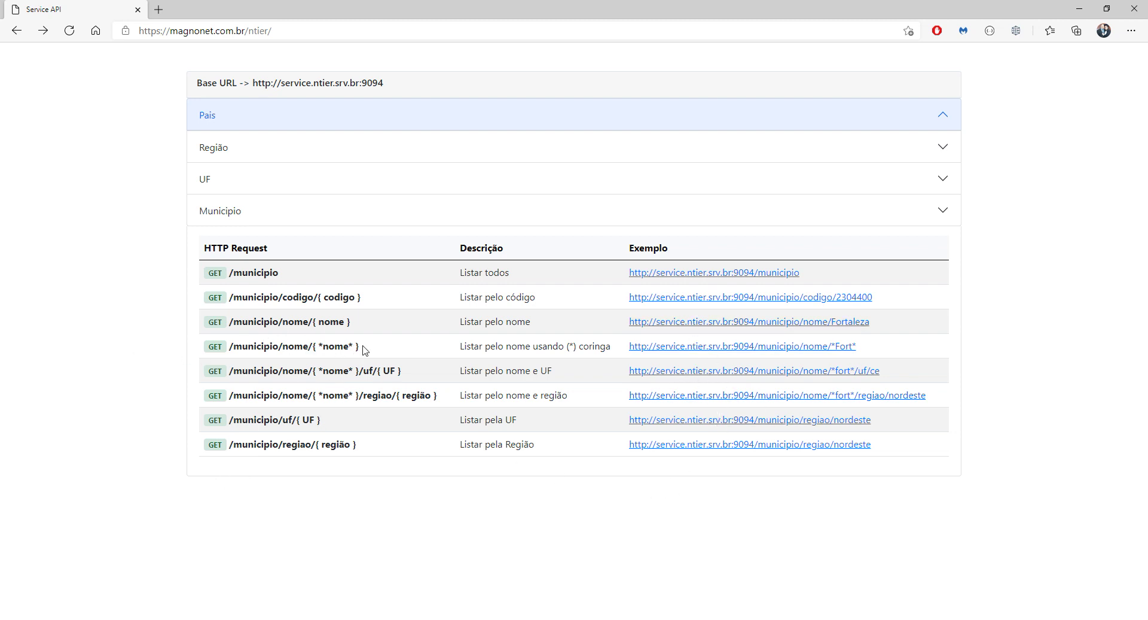
{"action": "left_click_drag", "start_coordinate": [360, 348], "coordinate": [317, 346]}
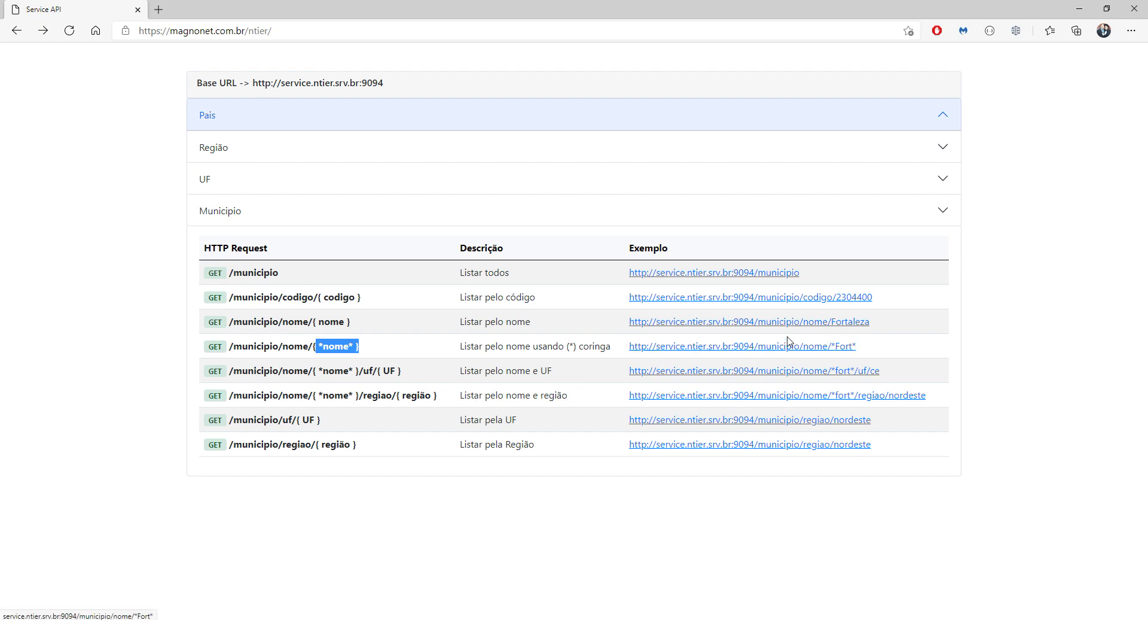
{"action": "left_click", "coordinate": [772, 346]}
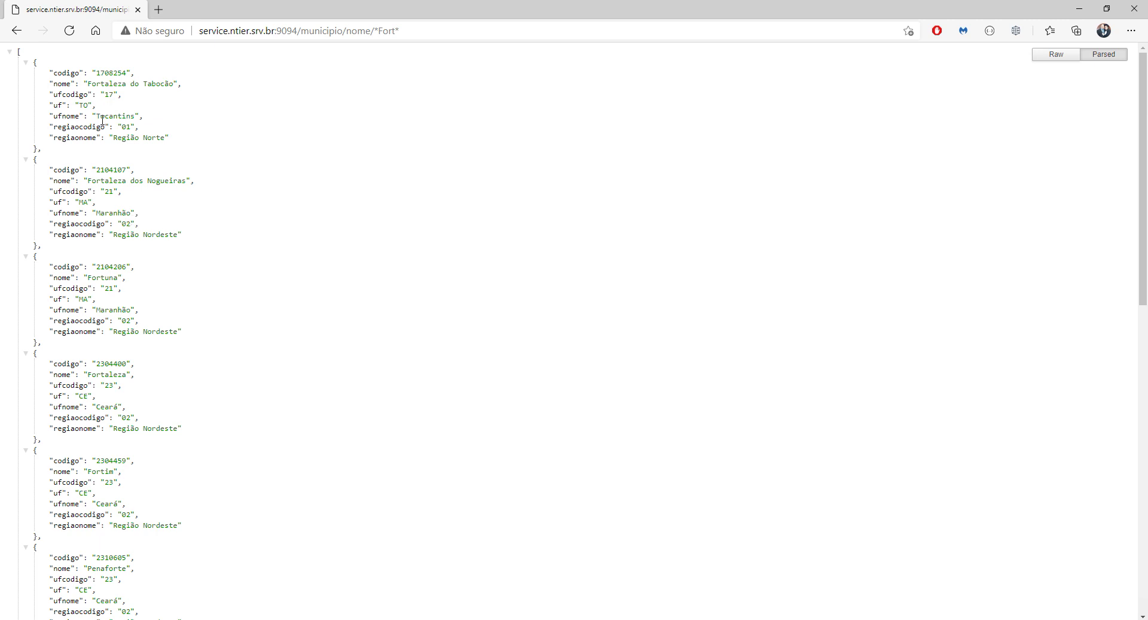
{"action": "left_click_drag", "start_coordinate": [93, 106], "coordinate": [62, 106]}
{"action": "left_click_drag", "start_coordinate": [95, 202], "coordinate": [79, 202]}
{"action": "left_click_drag", "start_coordinate": [83, 396], "coordinate": [62, 407]}
{"action": "scroll", "coordinate": [87, 431], "scroll_direction": "down", "scroll_amount": 10}
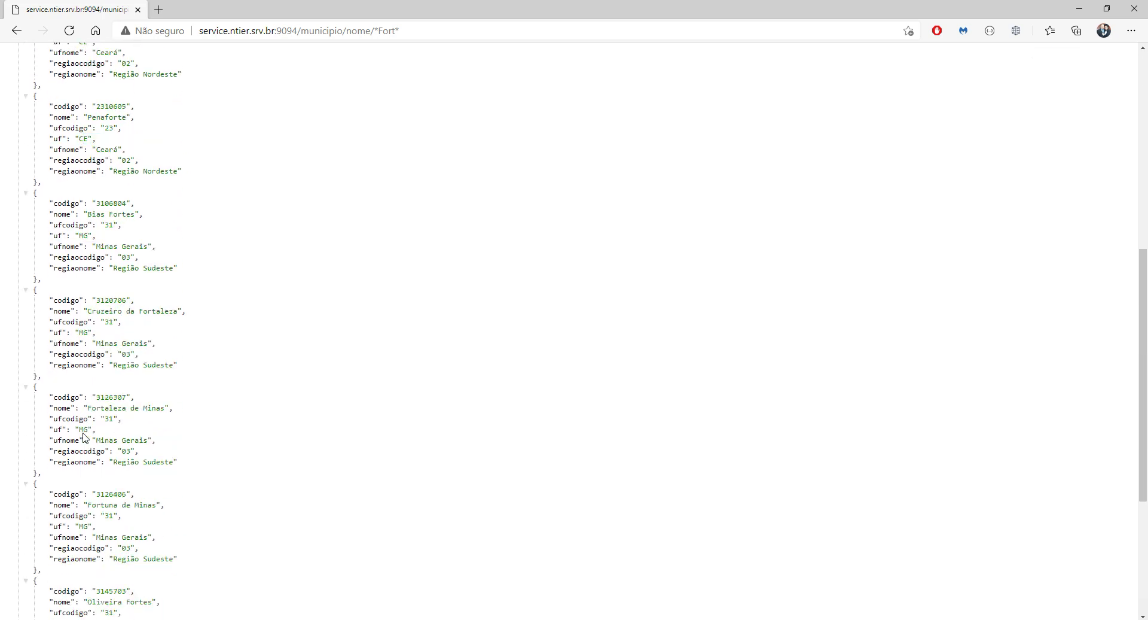
Step: Return to the API documentation and run the example listing municipalities by name *fort* and UF ce, highlighting the whole response
{"action": "left_click", "coordinate": [28, 32]}
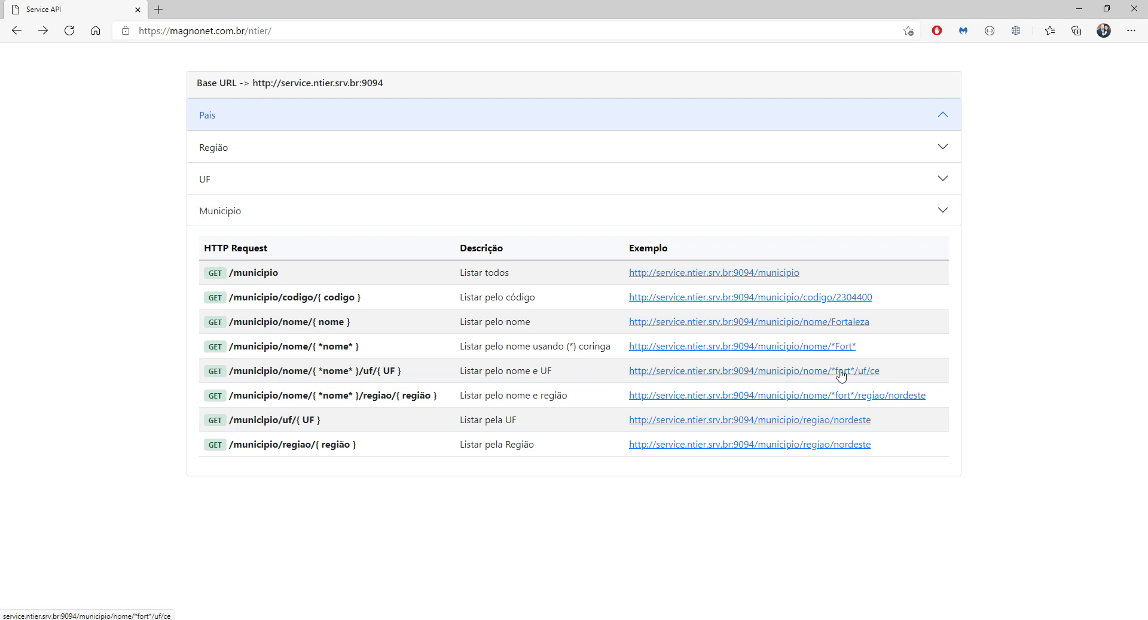
{"action": "left_click", "coordinate": [771, 371]}
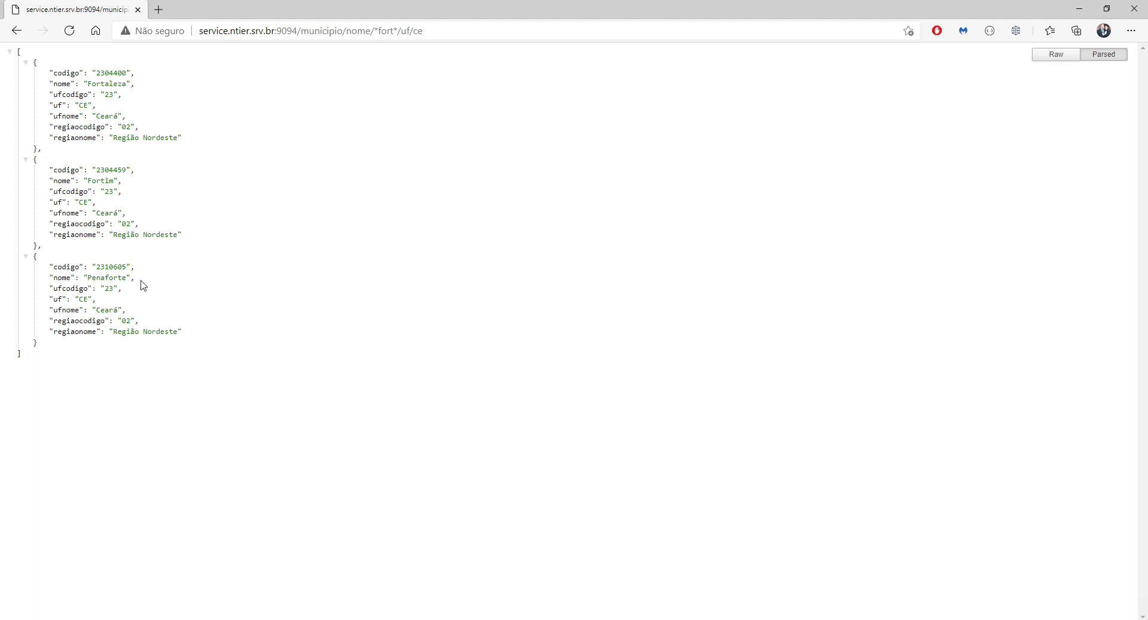
{"action": "left_click_drag", "start_coordinate": [46, 353], "coordinate": [2, 58]}
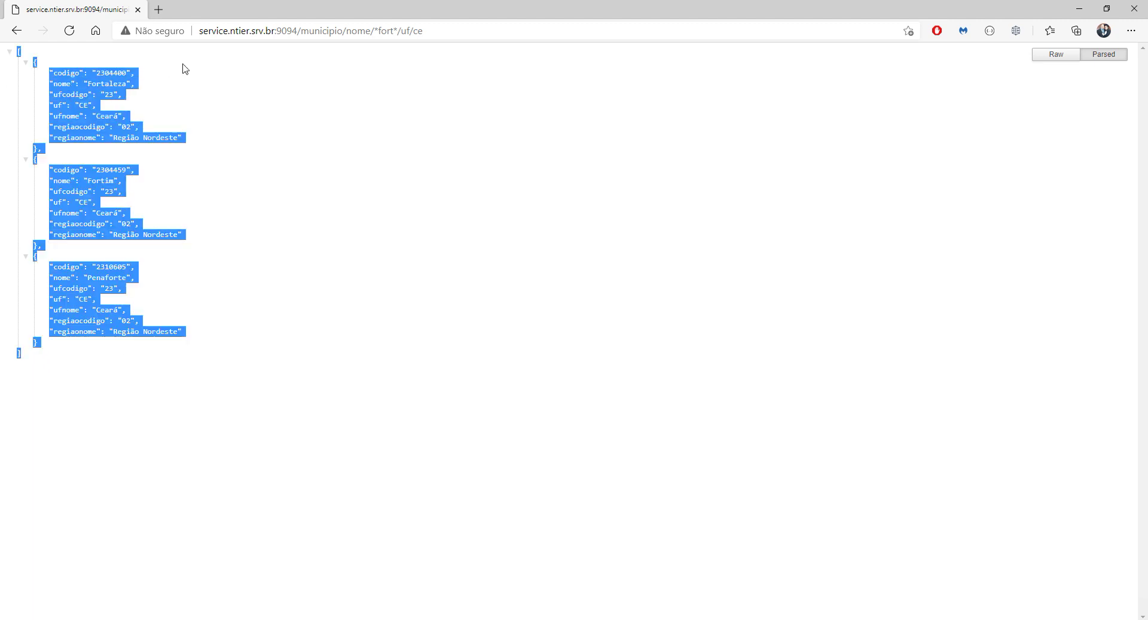
Step: Change the request's name filter to forta* while keeping UF ce, and run it
{"action": "left_click", "coordinate": [436, 31]}
{"action": "key", "text": "End"}
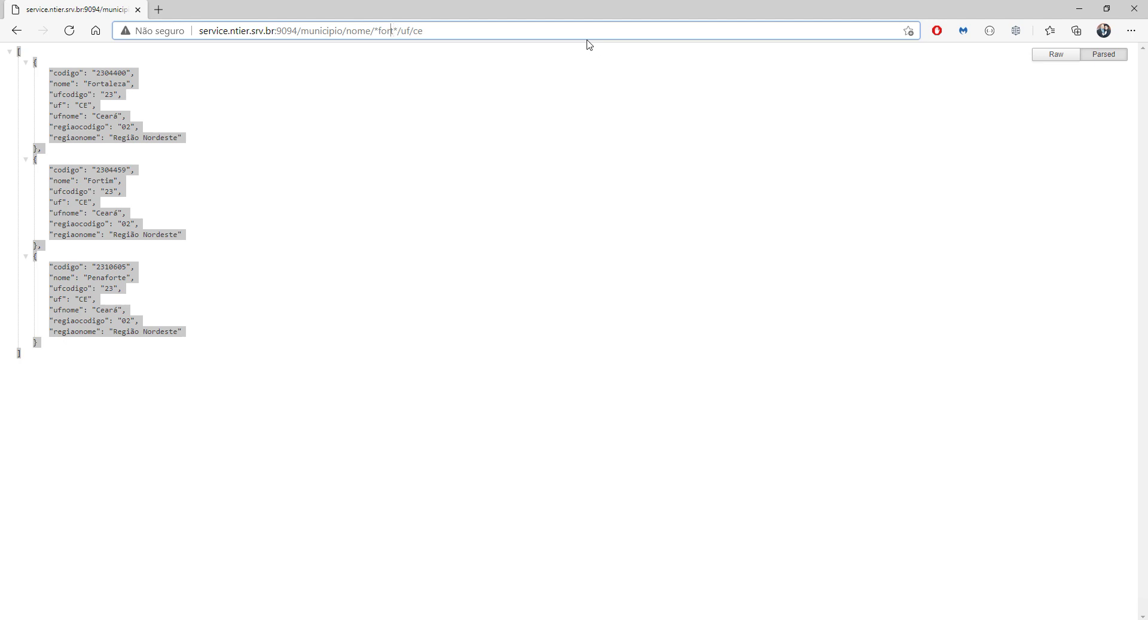
{"action": "key", "text": "Left"}
{"action": "key", "text": "Left"}
{"action": "key", "text": "Left"}
{"action": "key", "text": "Left"}
{"action": "key", "text": "Left"}
{"action": "key", "text": "Left"}
{"action": "key", "text": "Left"}
{"action": "key", "text": "Left"}
{"action": "key", "text": "Left"}
{"action": "key", "text": "Left"}
{"action": "key", "text": "Left"}
{"action": "key", "text": "BackSpace"}
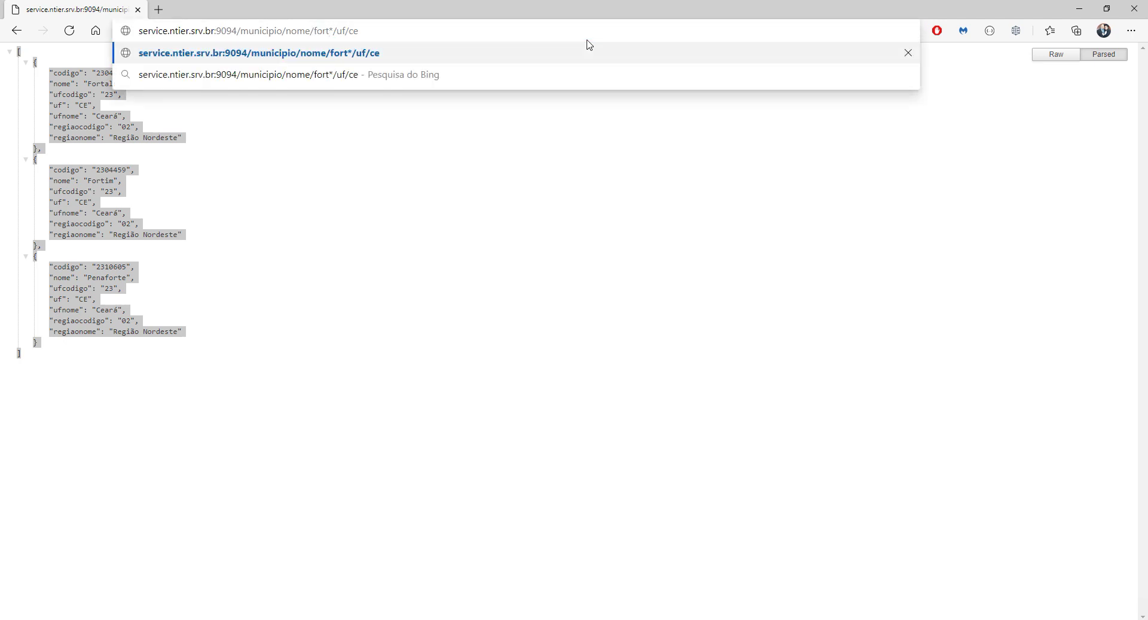
{"action": "type", "text": "a"}
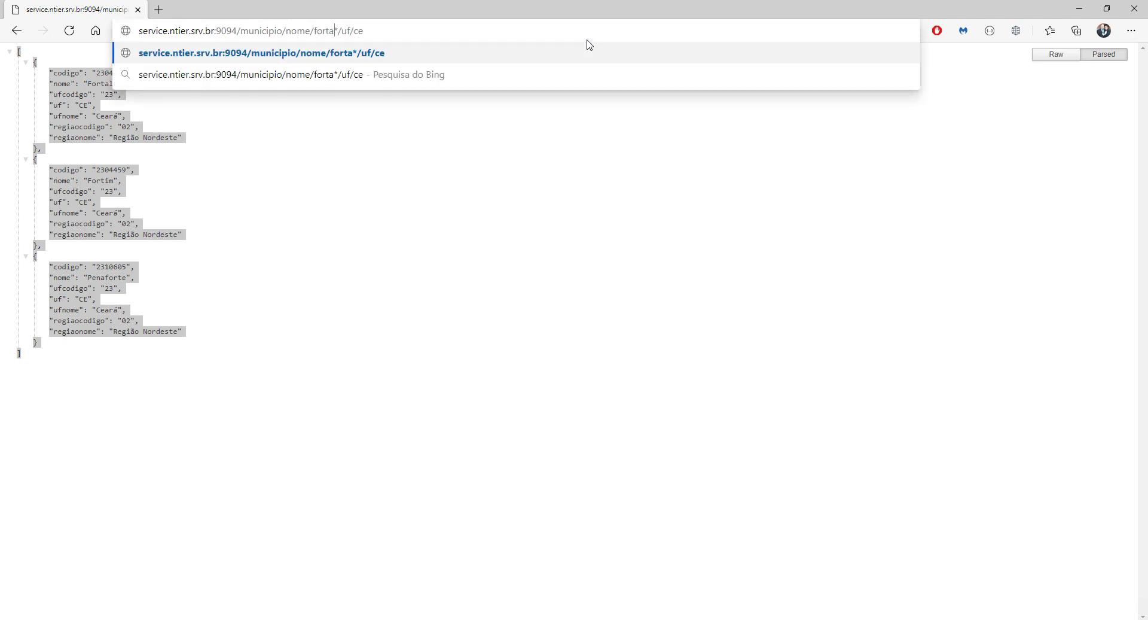
{"action": "key", "text": "Return"}
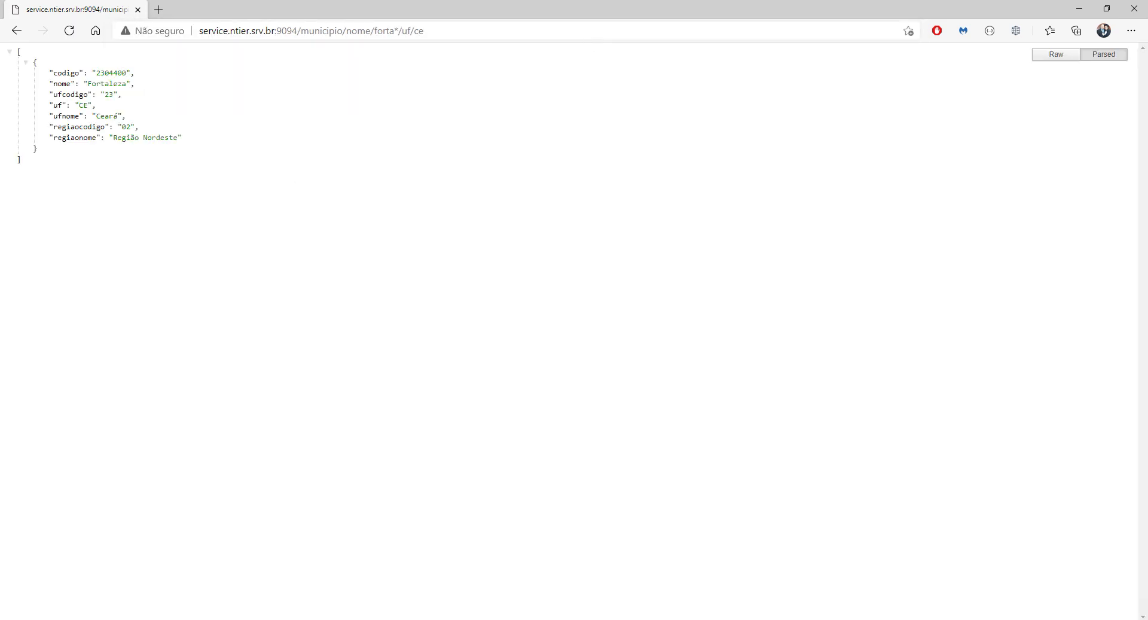
Step: Replace the wildcard name filter with the full name fortaleza, keeping UF ce, and run the request
{"action": "double_click", "coordinate": [20, 55]}
{"action": "left_click", "coordinate": [509, 33]}
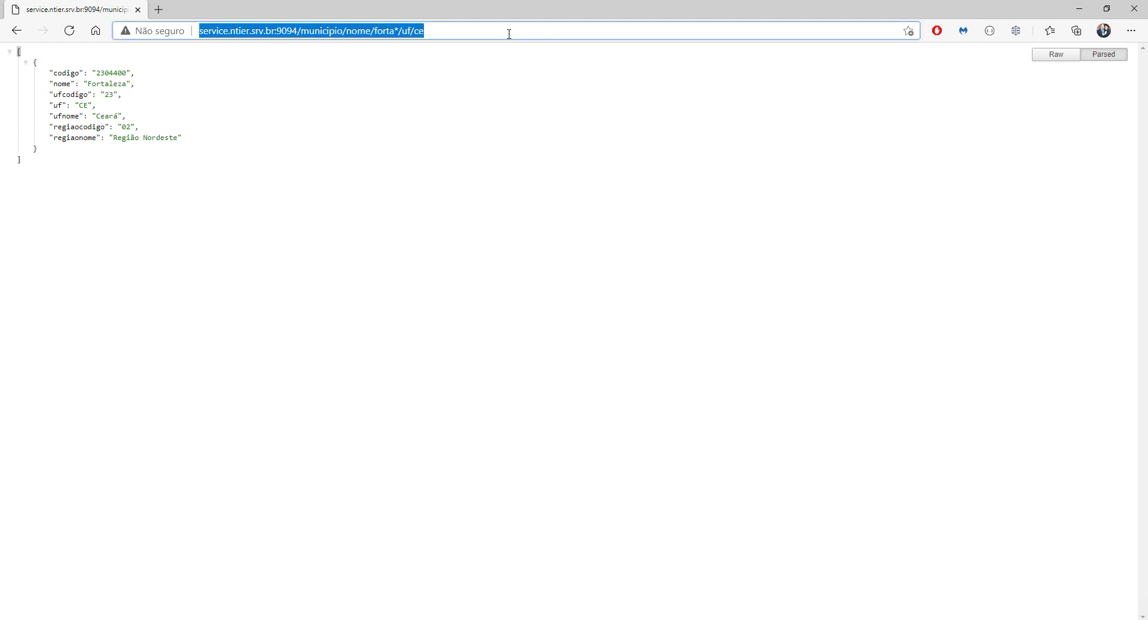
{"action": "left_click", "coordinate": [509, 34]}
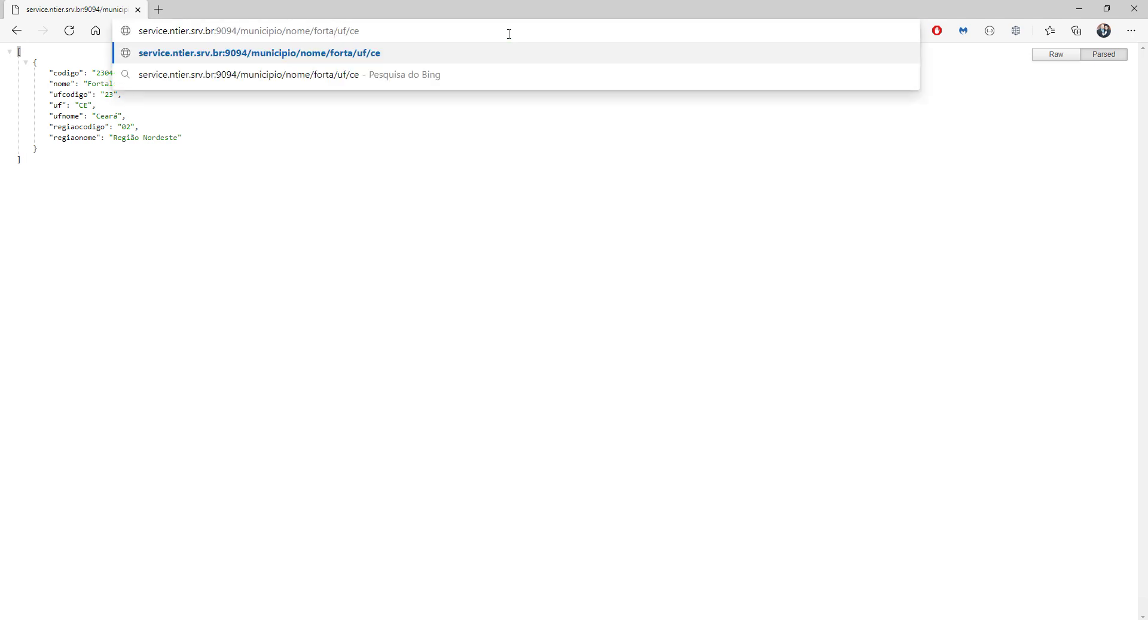
{"action": "type", "text": "leza"}
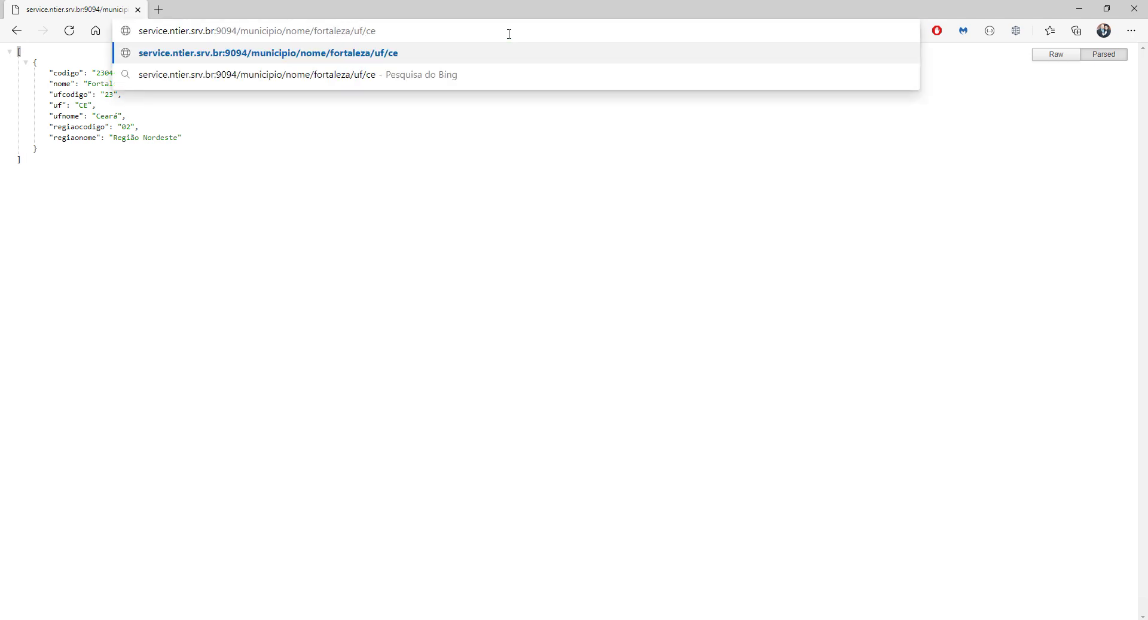
{"action": "key", "text": "Return"}
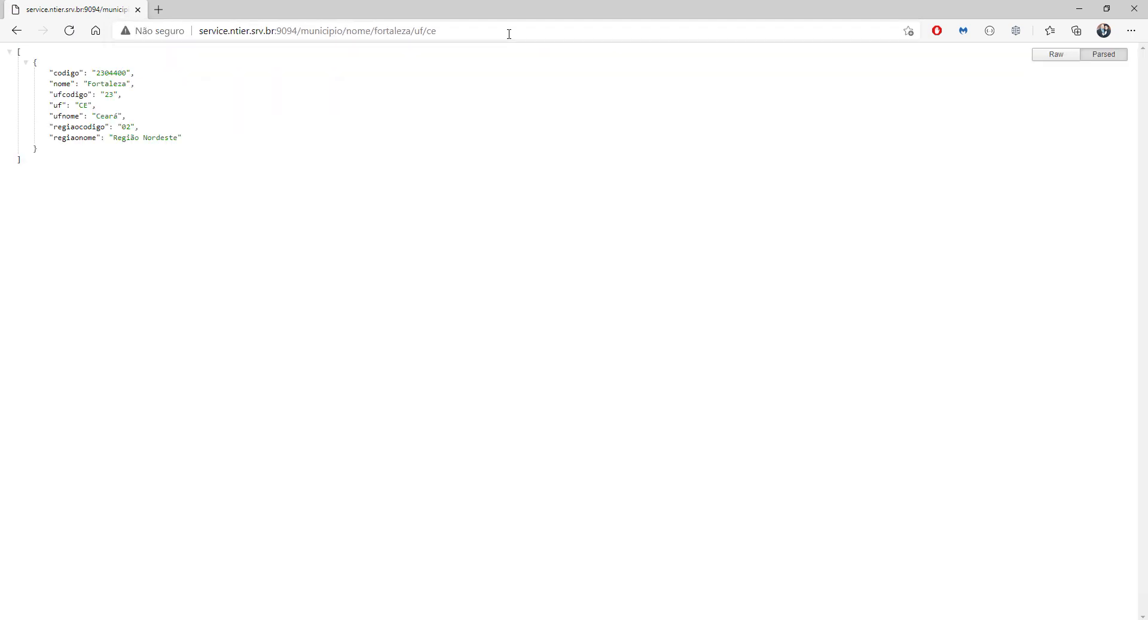
Step: Remove the UF filter from the request and query municipalities by the name fortaleza only
{"action": "left_click", "coordinate": [509, 33]}
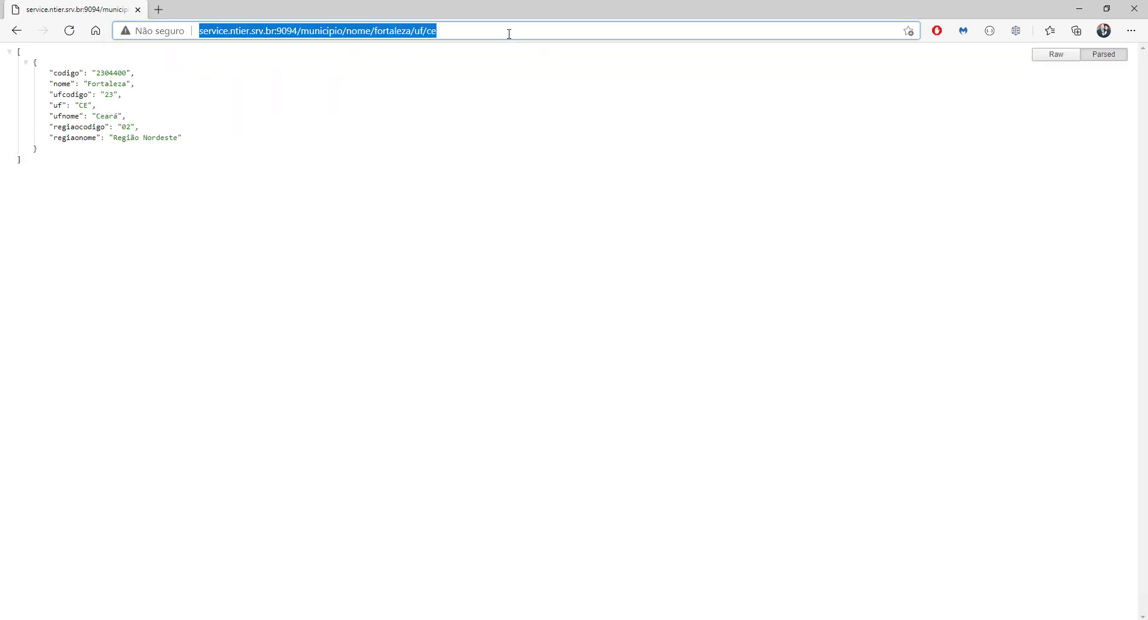
{"action": "key", "text": "End"}
{"action": "key", "text": "BackSpace"}
{"action": "key", "text": "BackSpace"}
{"action": "key", "text": "BackSpace"}
{"action": "key", "text": "BackSpace"}
{"action": "key", "text": "BackSpace"}
{"action": "key", "text": "BackSpace"}
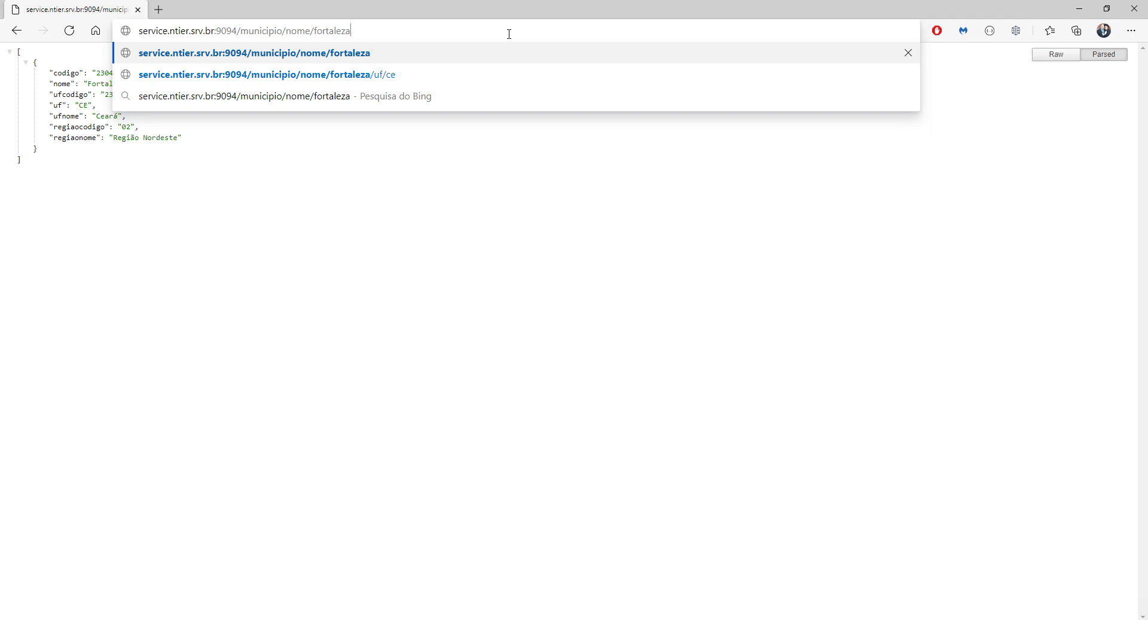
{"action": "key", "text": "Return"}
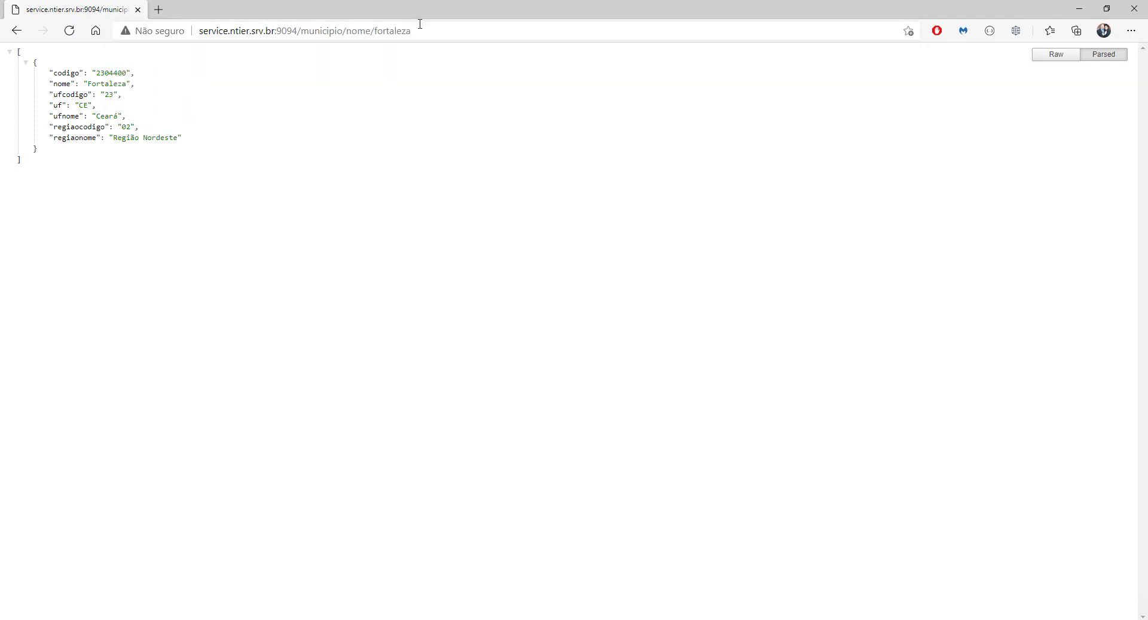
Step: Change the request to look up the municipality by code, using /municipio/codigo/2304400
{"action": "left_click", "coordinate": [424, 36]}
{"action": "left_click", "coordinate": [424, 36]}
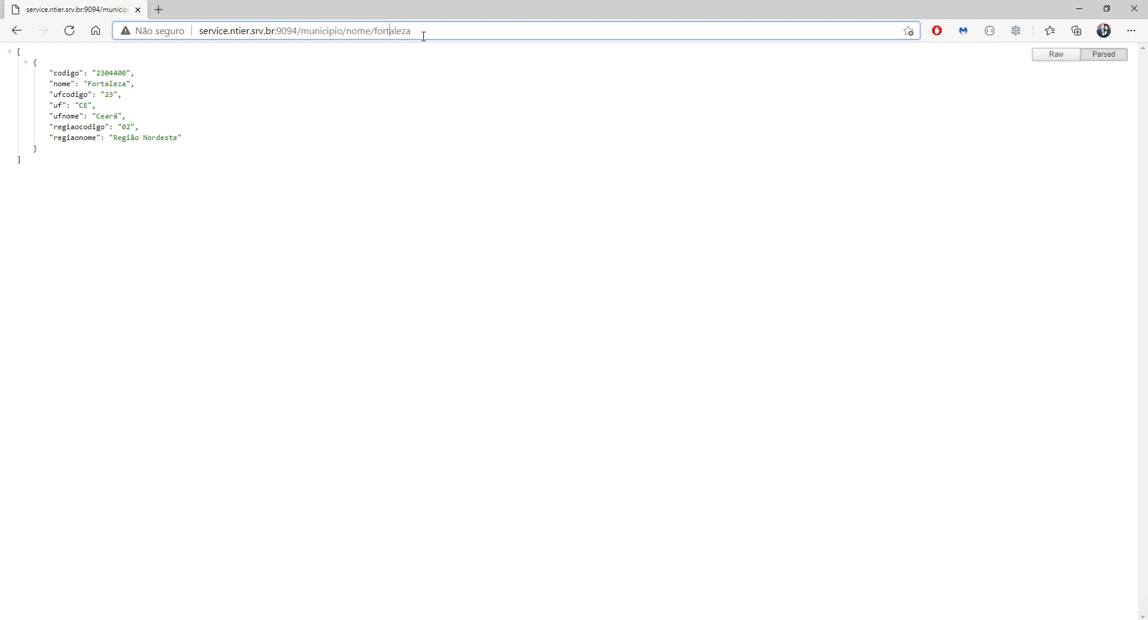
{"action": "key", "text": "shift+Left"}
{"action": "key", "text": "shift+Left"}
{"action": "key", "text": "shift+Left"}
{"action": "key", "text": "shift+Left"}
{"action": "type", "text": "codigo"}
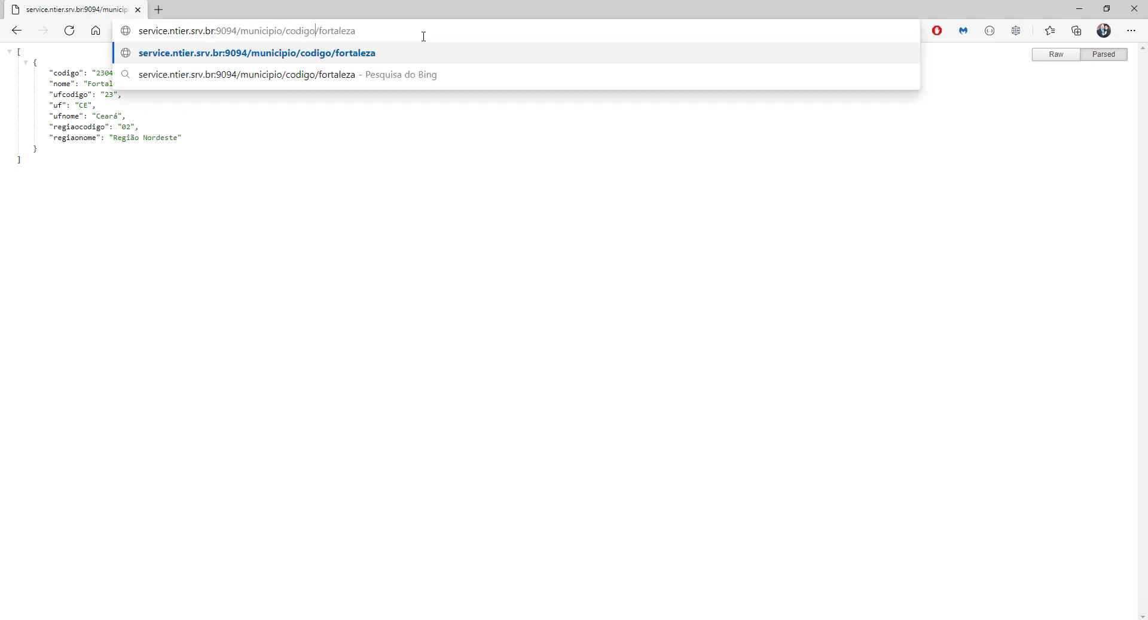
{"action": "key", "text": "Delete"}
{"action": "key", "text": "Delete"}
{"action": "key", "text": "Delete"}
{"action": "key", "text": "Delete"}
{"action": "key", "text": "Delete"}
{"action": "key", "text": "Delete"}
{"action": "key", "text": "Delete"}
{"action": "key", "text": "Delete"}
{"action": "key", "text": "Delete"}
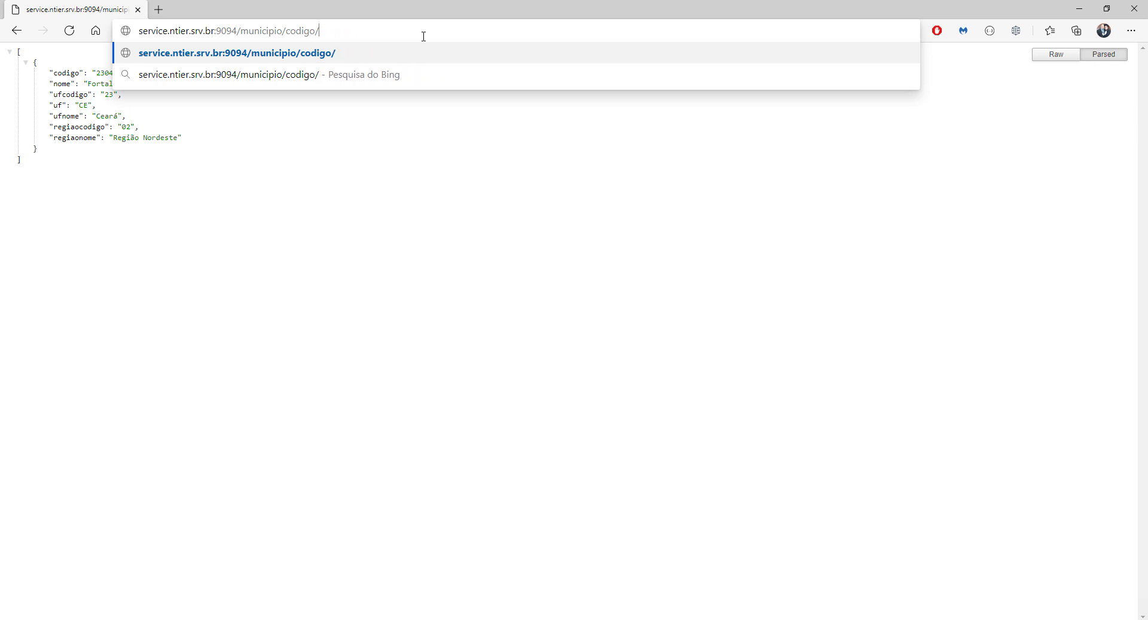
{"action": "type", "text": "230"}
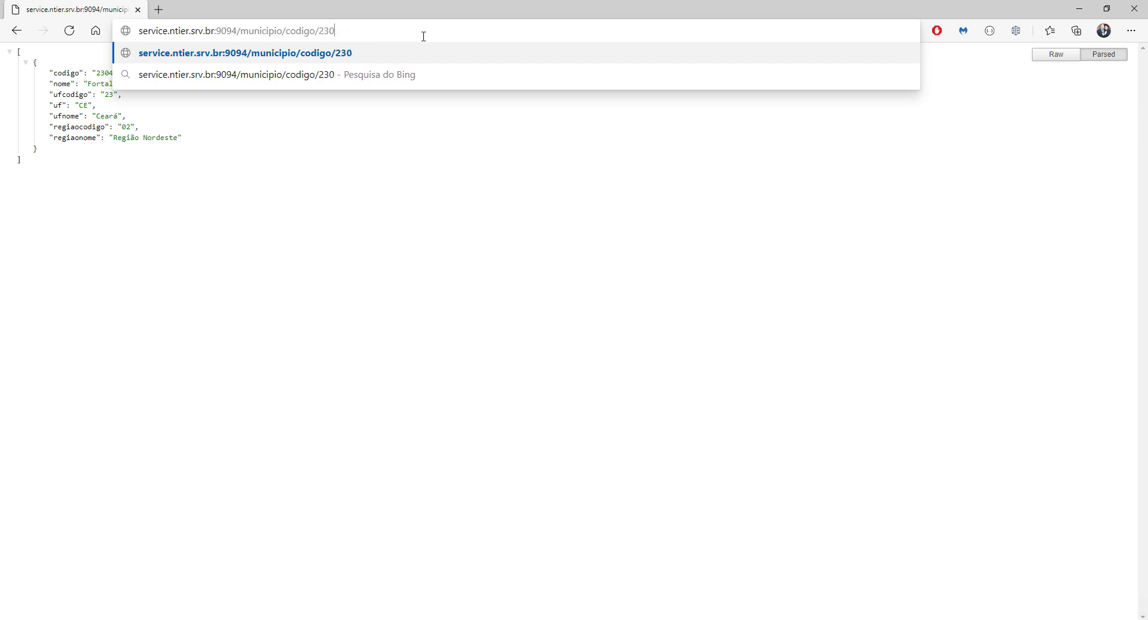
{"action": "type", "text": "4"}
{"action": "type", "text": "400"}
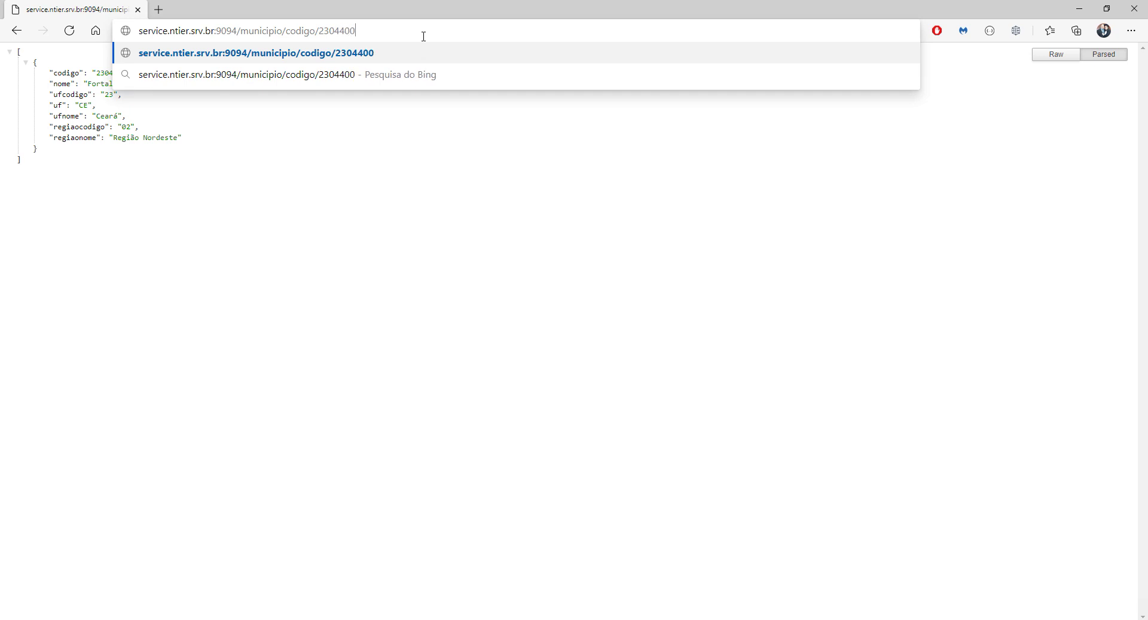
{"action": "key", "text": "Return"}
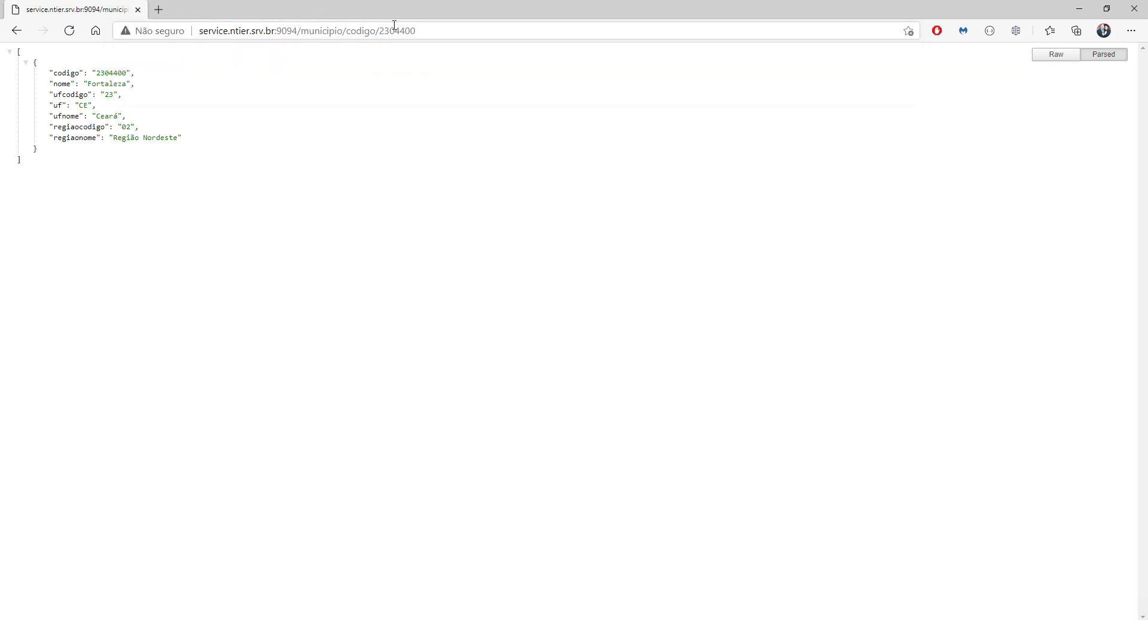
Step: Replace the code lookup with a UF filter and request the municipalities of state pa using /municipio/uf/pa
{"action": "left_click", "coordinate": [444, 29]}
{"action": "left_click", "coordinate": [445, 28]}
{"action": "key", "text": "shift+Left"}
{"action": "key", "text": "shift+Left"}
{"action": "key", "text": "shift+Left"}
{"action": "key", "text": "shift+Left"}
{"action": "key", "text": "shift+Left"}
{"action": "key", "text": "shift+Left"}
{"action": "key", "text": "shift+Left"}
{"action": "key", "text": "shift+Left"}
{"action": "key", "text": "shift+Left"}
{"action": "key", "text": "shift+Left"}
{"action": "key", "text": "shift+Left"}
{"action": "key", "text": "shift+Left"}
{"action": "key", "text": "shift+Left"}
{"action": "key", "text": "shift+Left"}
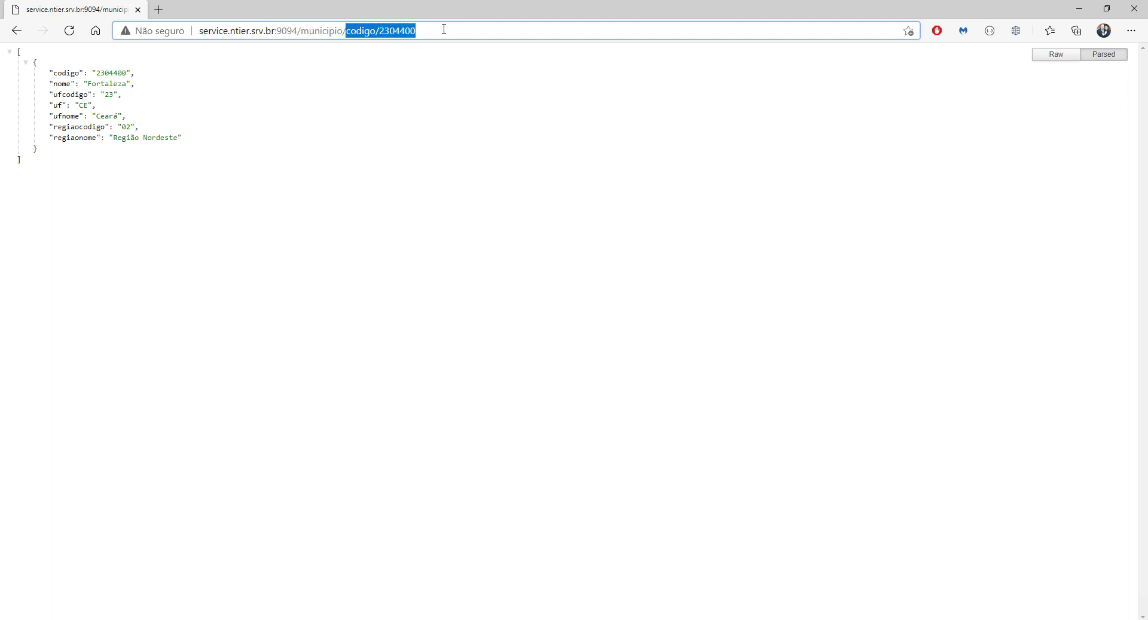
{"action": "key", "text": "BackSpace"}
{"action": "type", "text": "uf/p"}
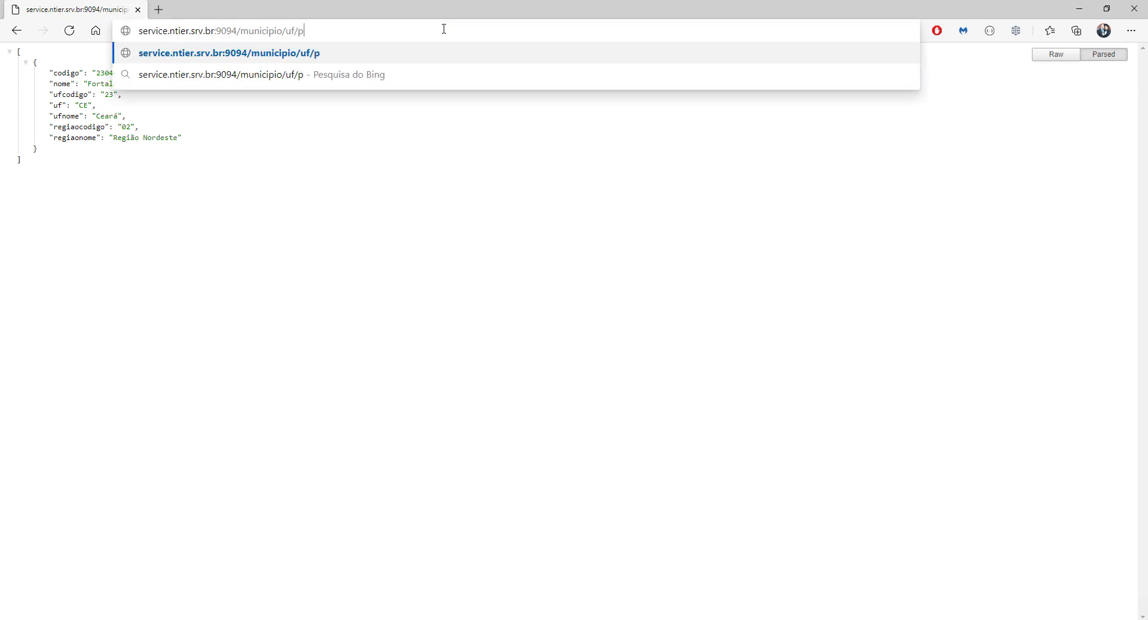
{"action": "type", "text": "a"}
{"action": "key", "text": "Return"}
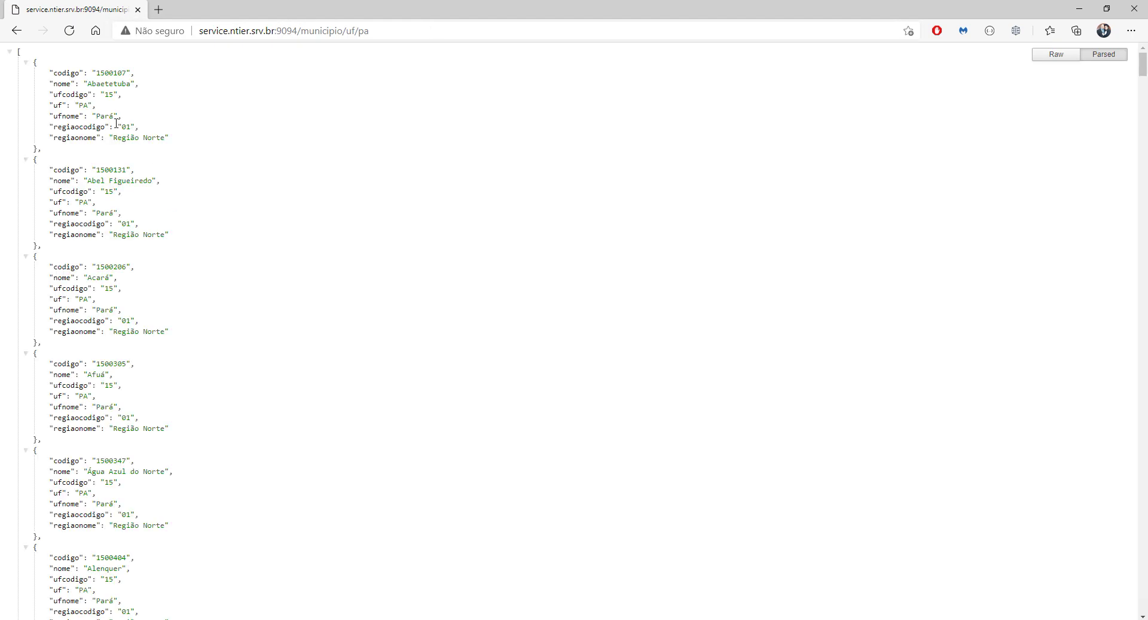
Step: Replace the UF filter in the request address with a region filter and request the municipalities using /municipio/regiao/sul
{"action": "scroll", "coordinate": [117, 122], "scroll_direction": "down", "scroll_amount": 15}
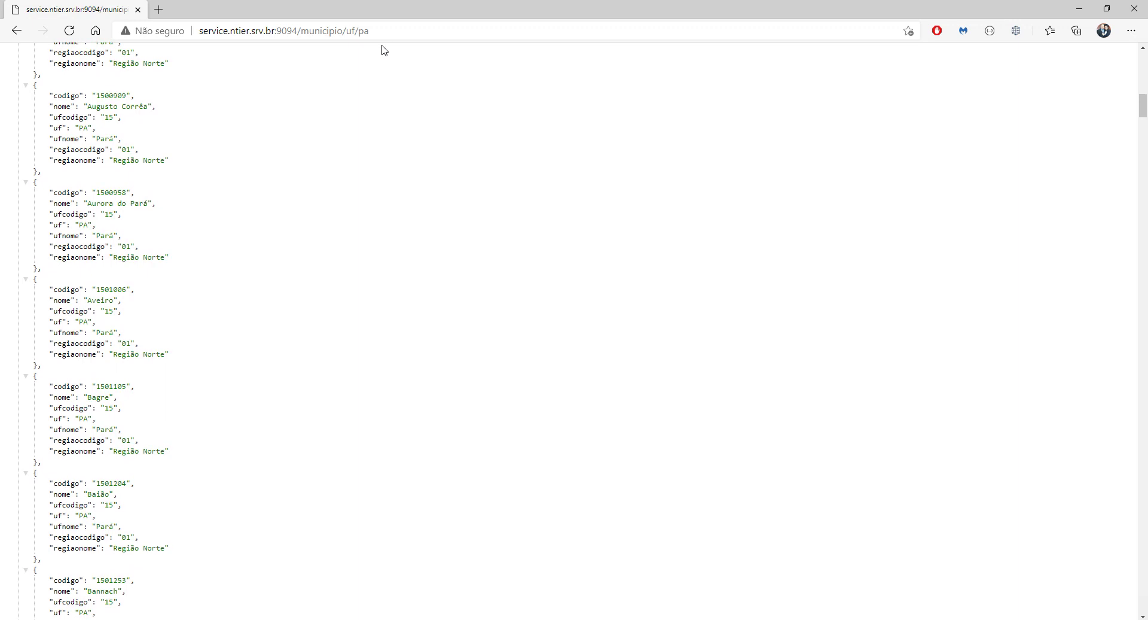
{"action": "left_click", "coordinate": [385, 25]}
{"action": "left_click", "coordinate": [387, 24]}
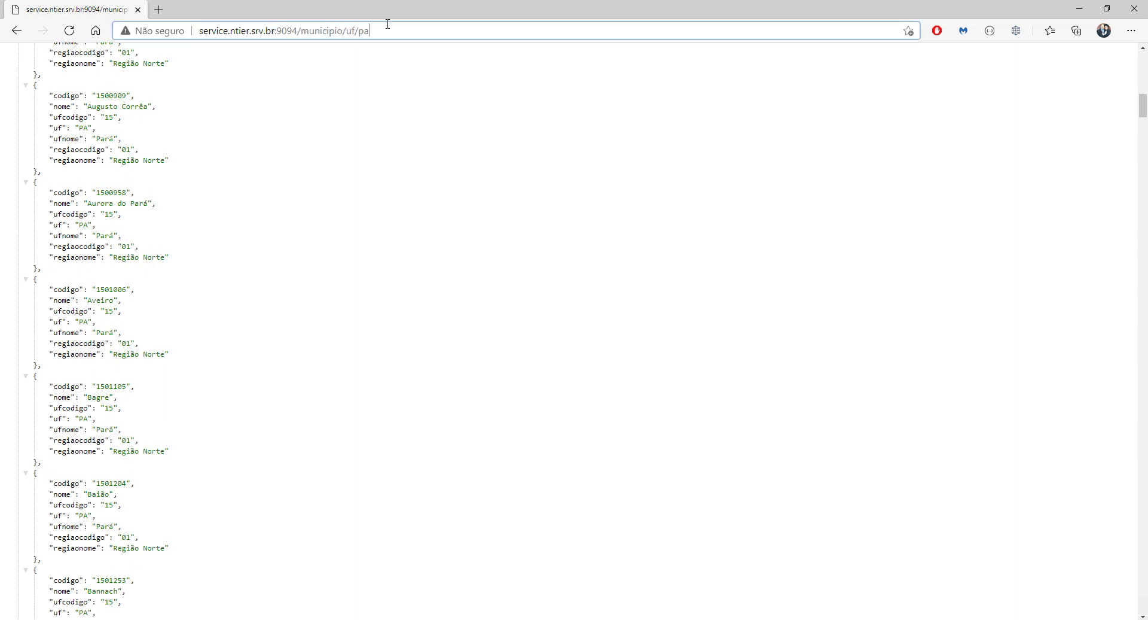
{"action": "key", "text": "shift+Left"}
{"action": "key", "text": "shift+Left"}
{"action": "key", "text": "shift+Left"}
{"action": "key", "text": "shift+Left"}
{"action": "key", "text": "shift+Left"}
{"action": "type", "text": "regiao/"}
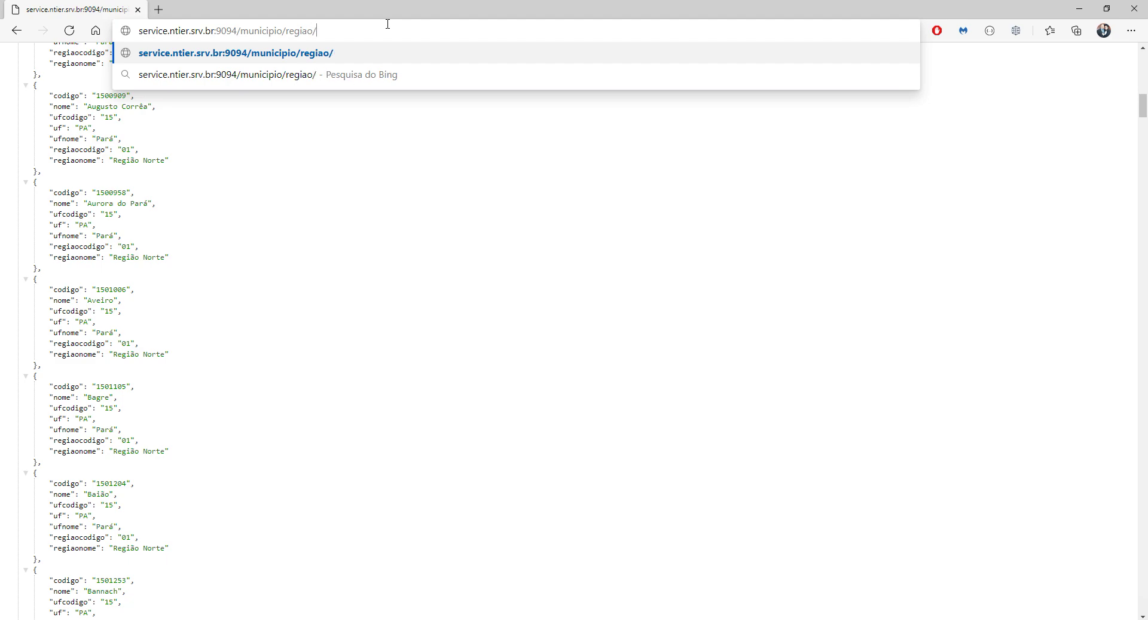
{"action": "type", "text": "sul"}
{"action": "key", "text": "Return"}
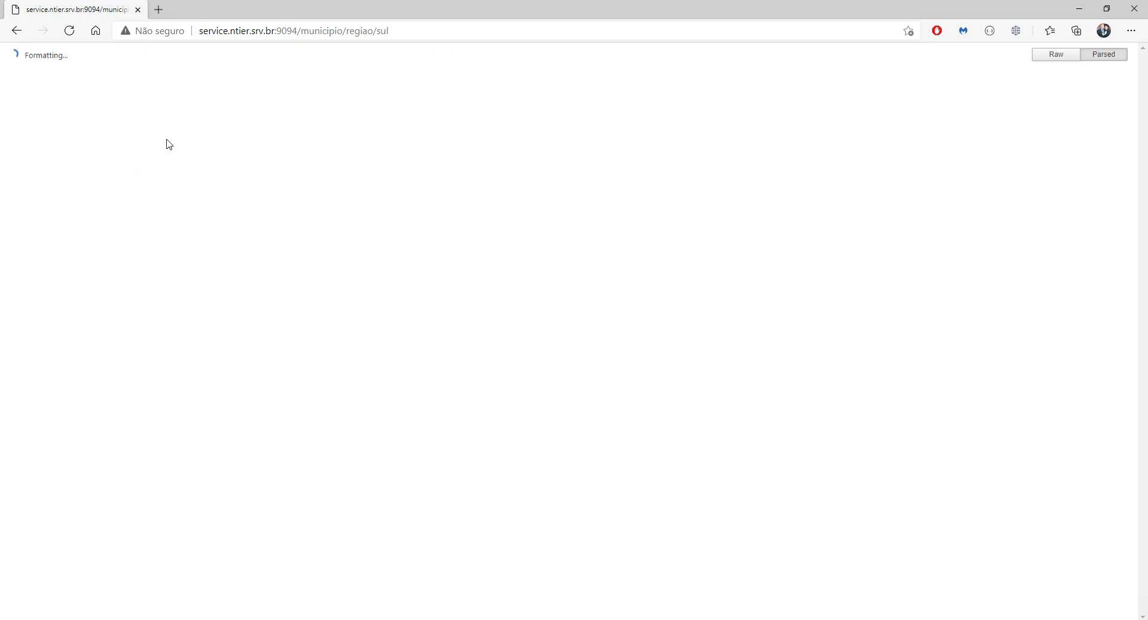
Step: Review the municipality records returned for region sul and return to the Service API documentation page
{"action": "left_click_drag", "start_coordinate": [75, 105], "coordinate": [96, 105]}
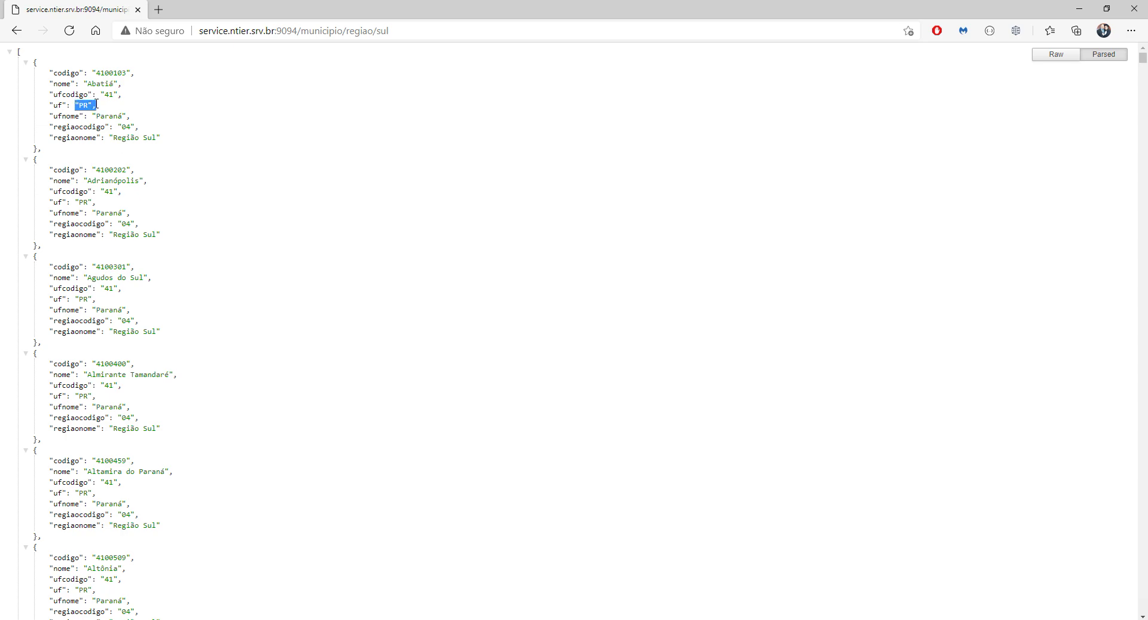
{"action": "scroll", "coordinate": [194, 254], "scroll_direction": "down", "scroll_amount": 10}
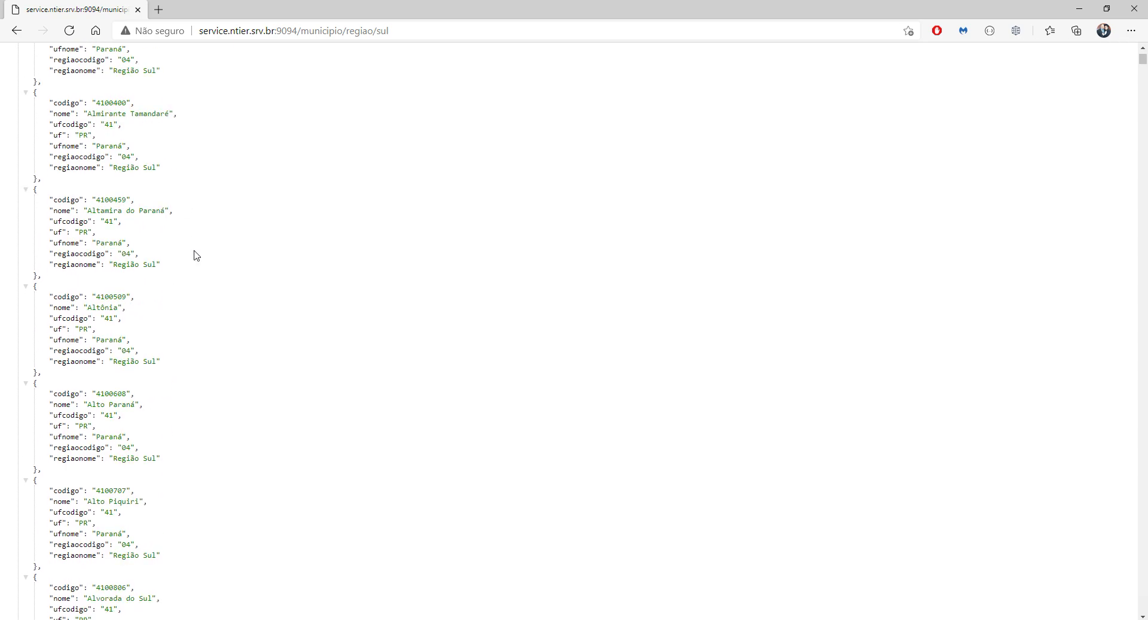
{"action": "scroll", "coordinate": [193, 253], "scroll_direction": "down", "scroll_amount": 20}
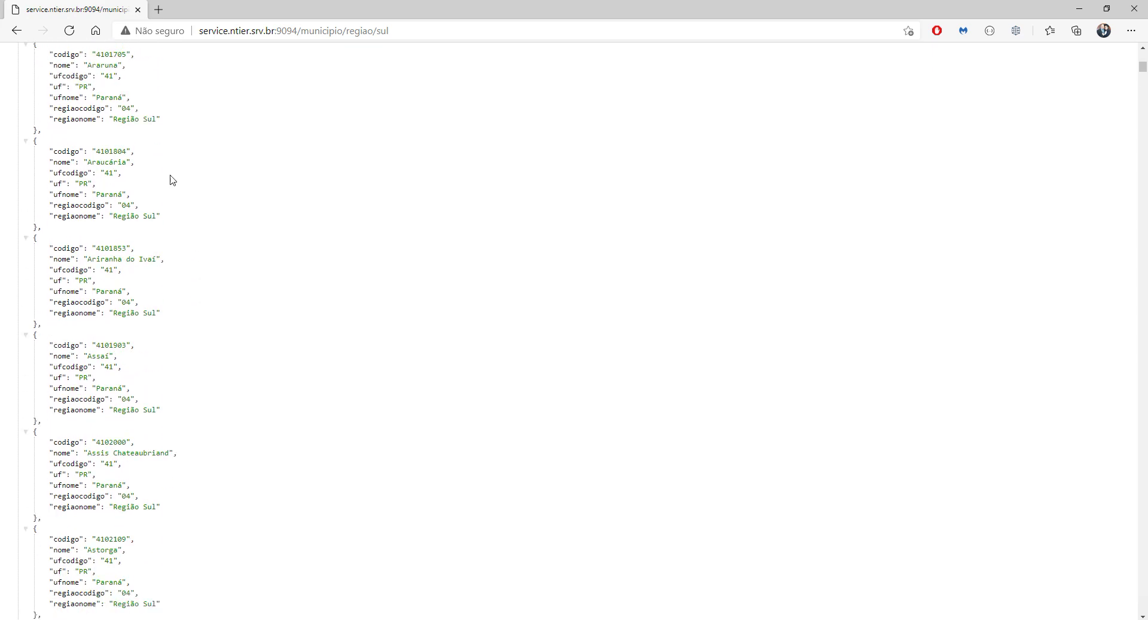
{"action": "left_click", "coordinate": [17, 31]}
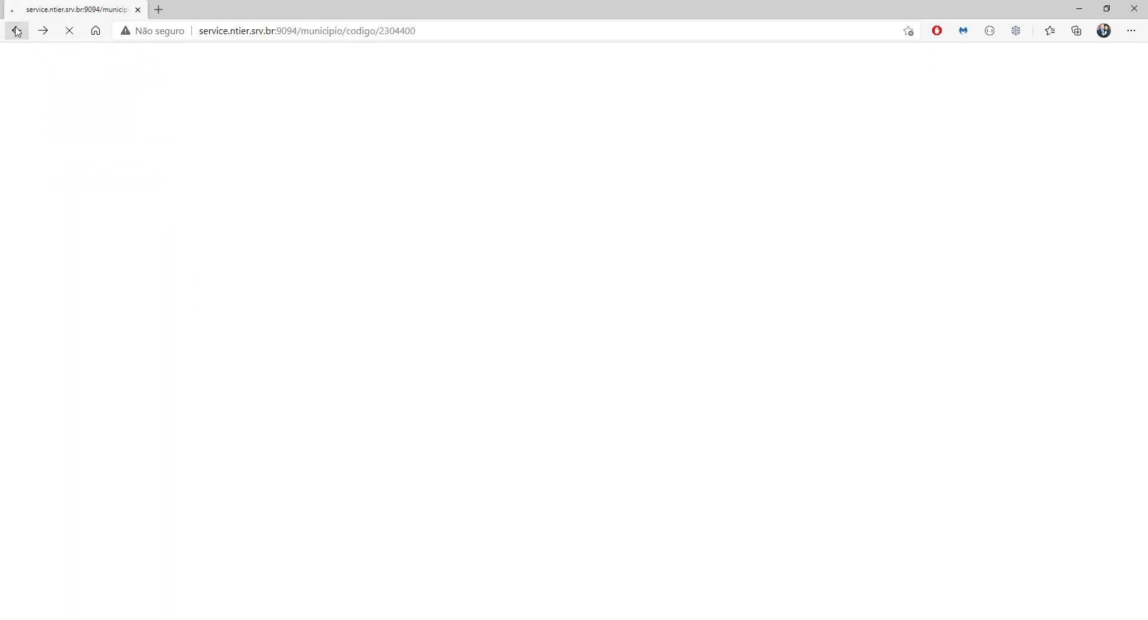
{"action": "left_click", "coordinate": [17, 31]}
{"action": "left_click", "coordinate": [16, 31]}
{"action": "left_click", "coordinate": [17, 30]}
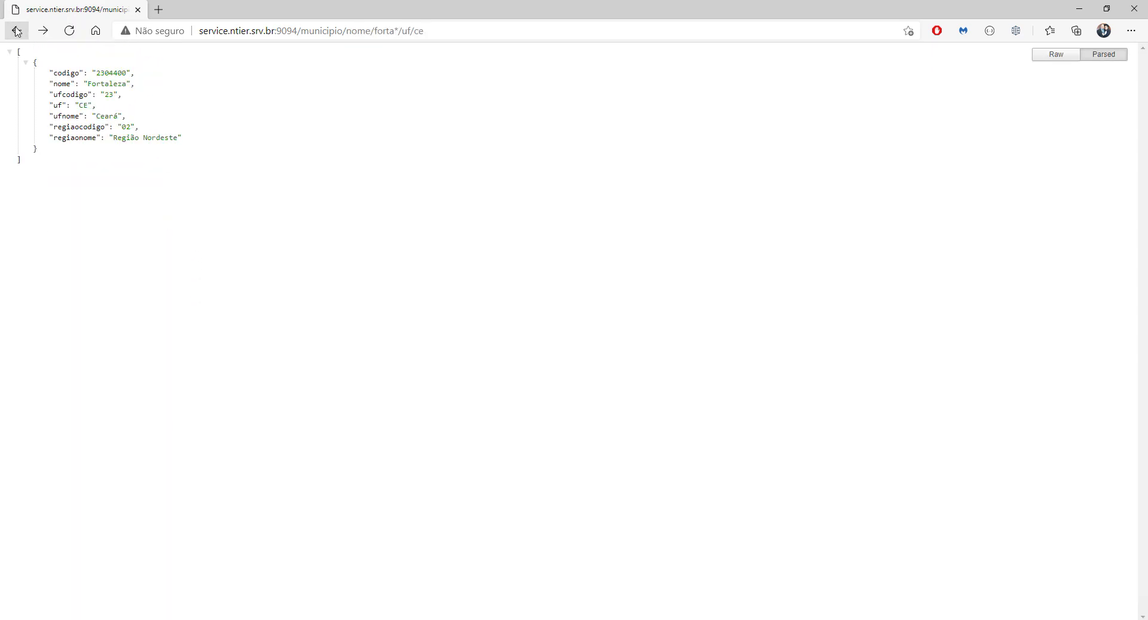
{"action": "left_click", "coordinate": [16, 31]}
{"action": "left_click", "coordinate": [17, 31]}
{"action": "left_click", "coordinate": [17, 31]}
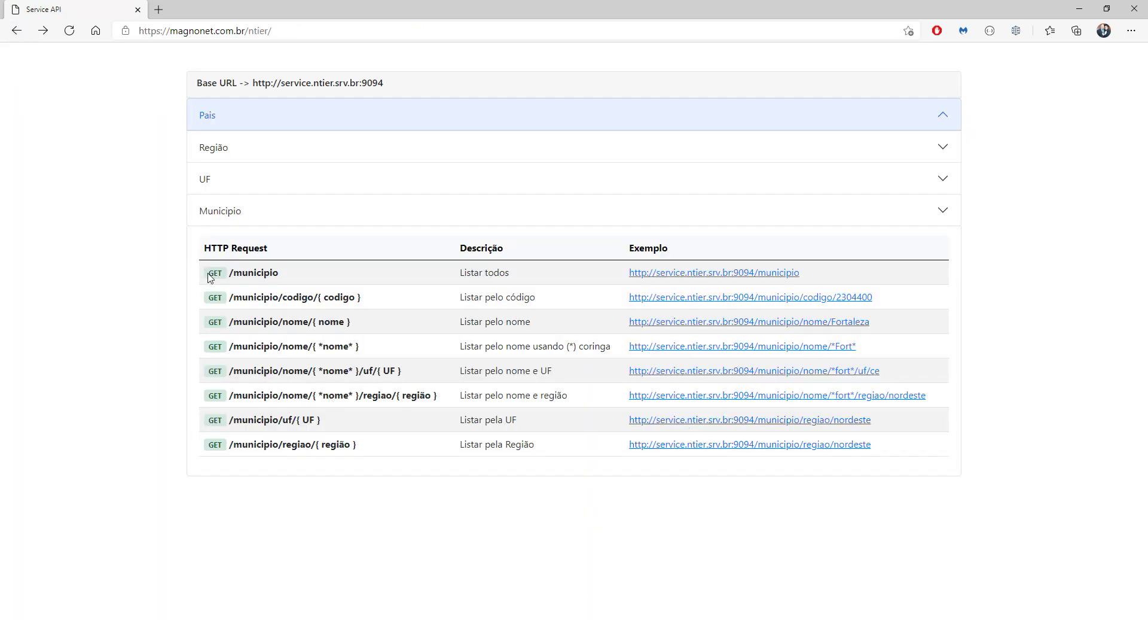
Step: Expand the Região endpoints in the documentation and run the /regiao example that lists all regions
{"action": "left_click", "coordinate": [213, 182]}
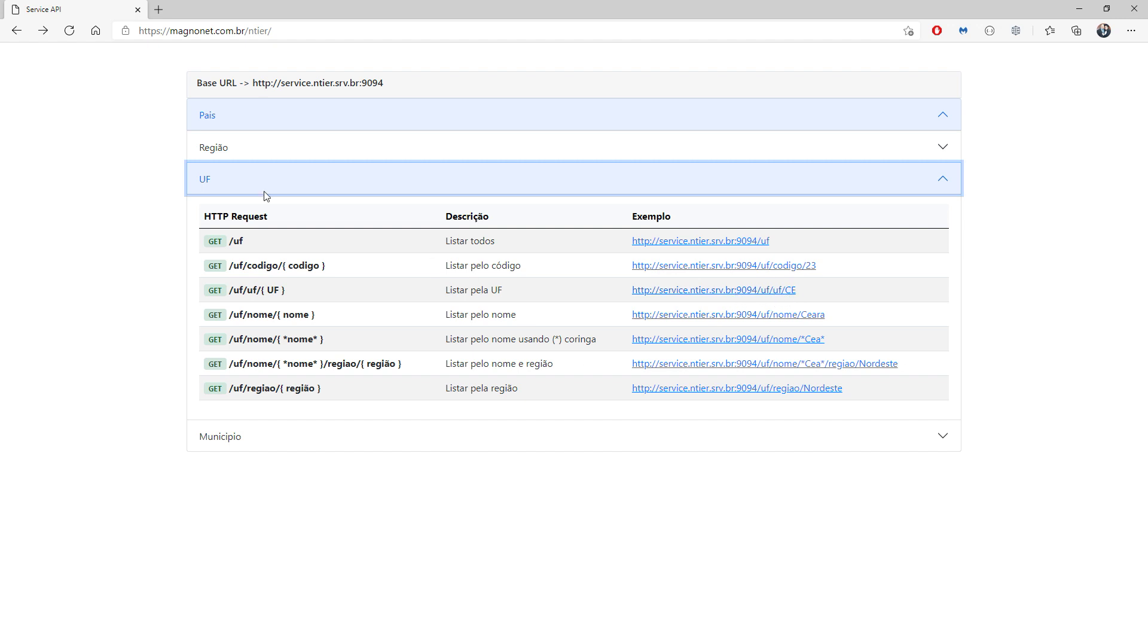
{"action": "left_click", "coordinate": [210, 147]}
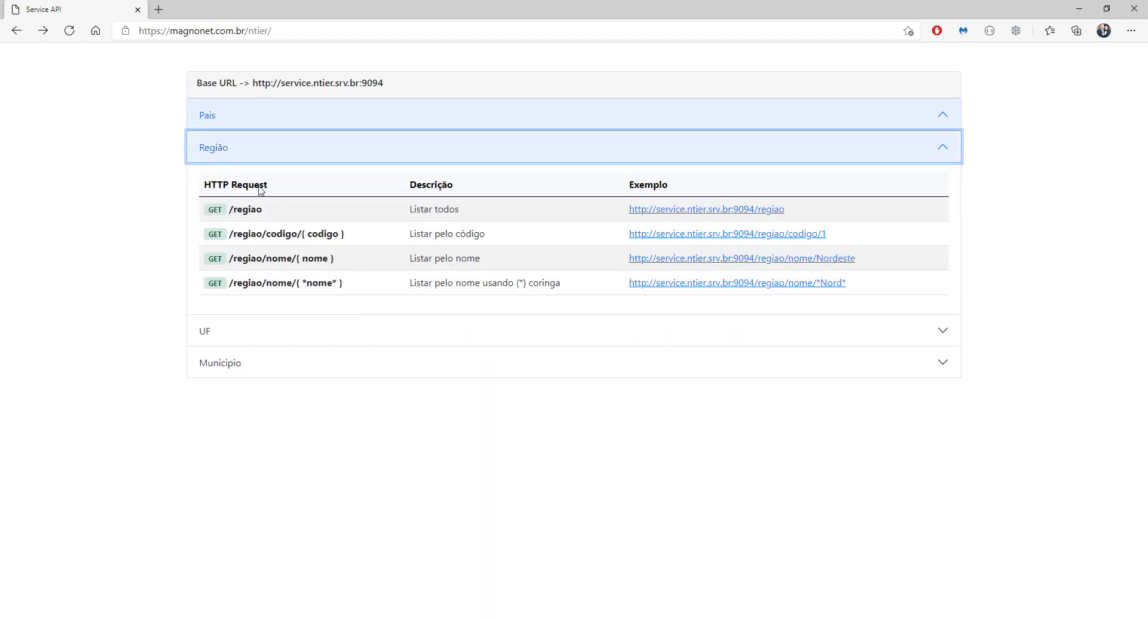
{"action": "left_click", "coordinate": [736, 209]}
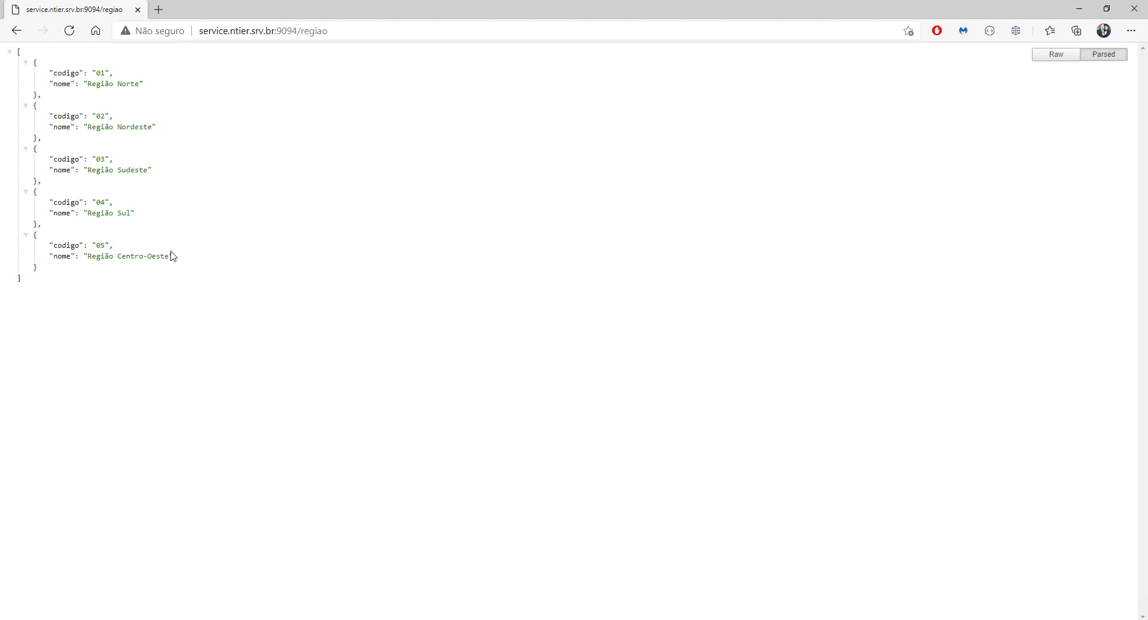
Step: Return to the documentation, expand the Pais endpoints and run the /pais example that lists all countries
{"action": "left_click", "coordinate": [16, 30]}
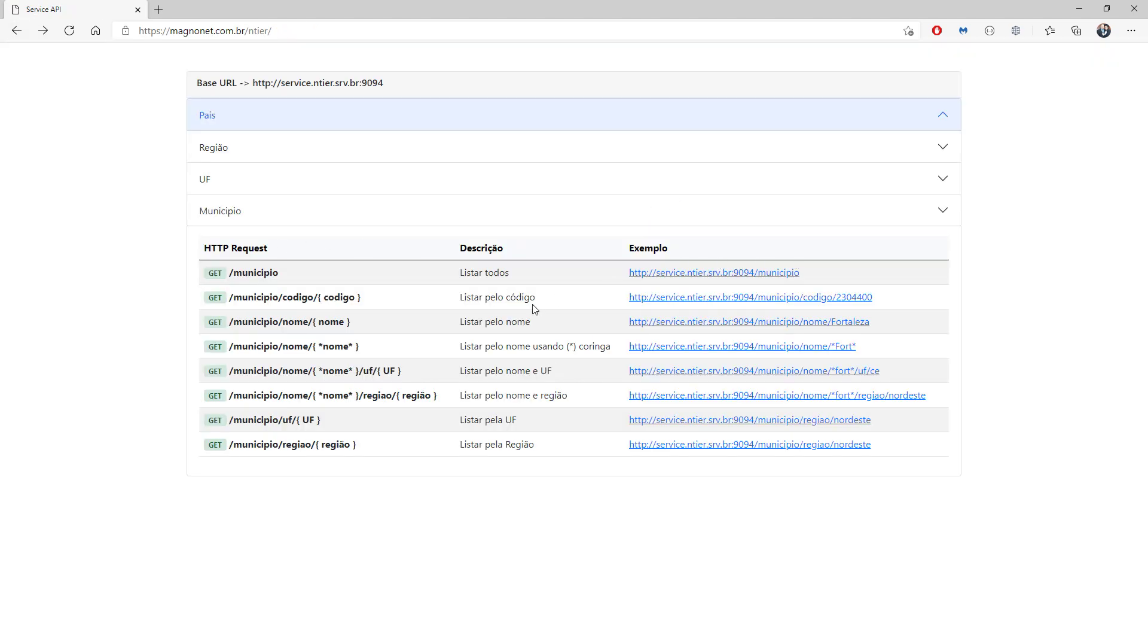
{"action": "left_click", "coordinate": [243, 119]}
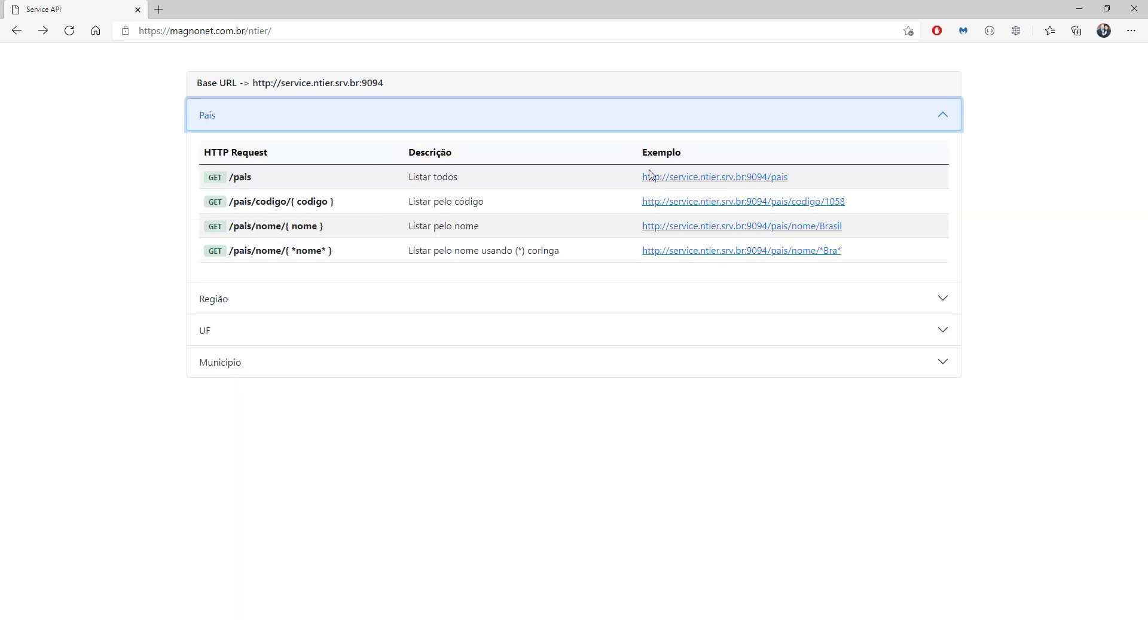
{"action": "left_click", "coordinate": [713, 177]}
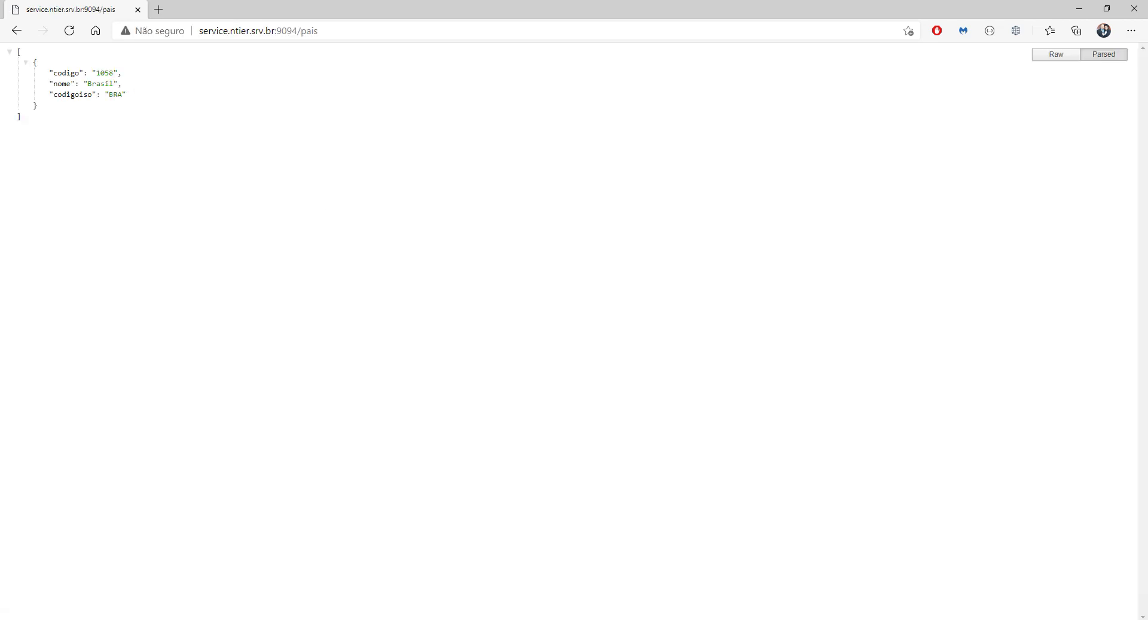
Step: Go back to the documentation, expand the UF endpoints and run the /uf example that lists all states
{"action": "left_click", "coordinate": [16, 30]}
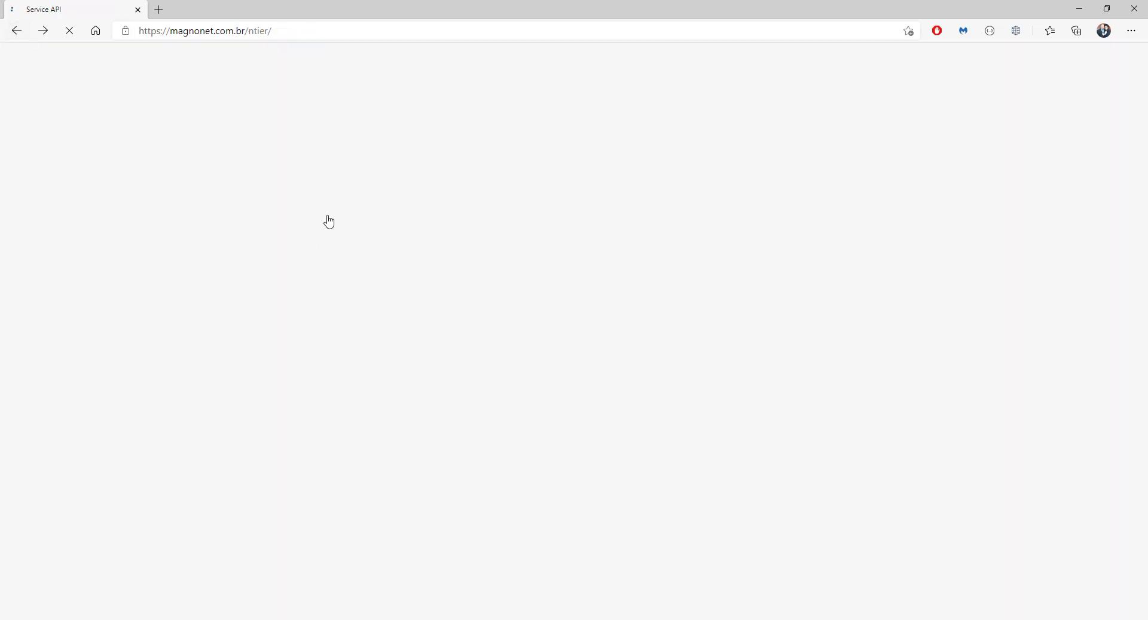
{"action": "left_click", "coordinate": [216, 183]}
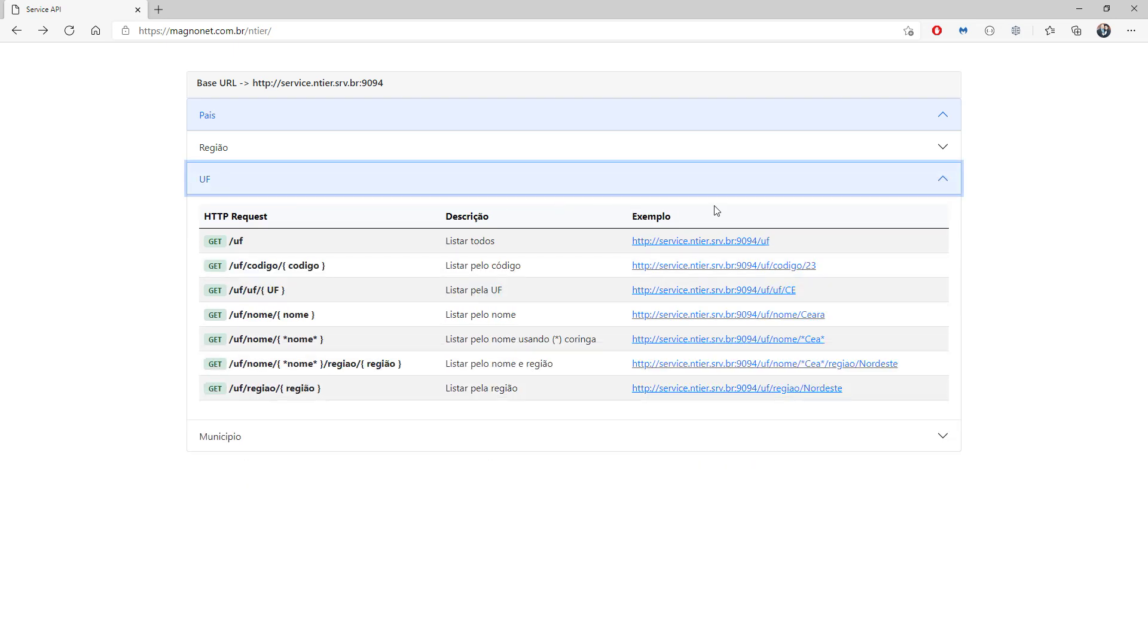
{"action": "left_click", "coordinate": [719, 241]}
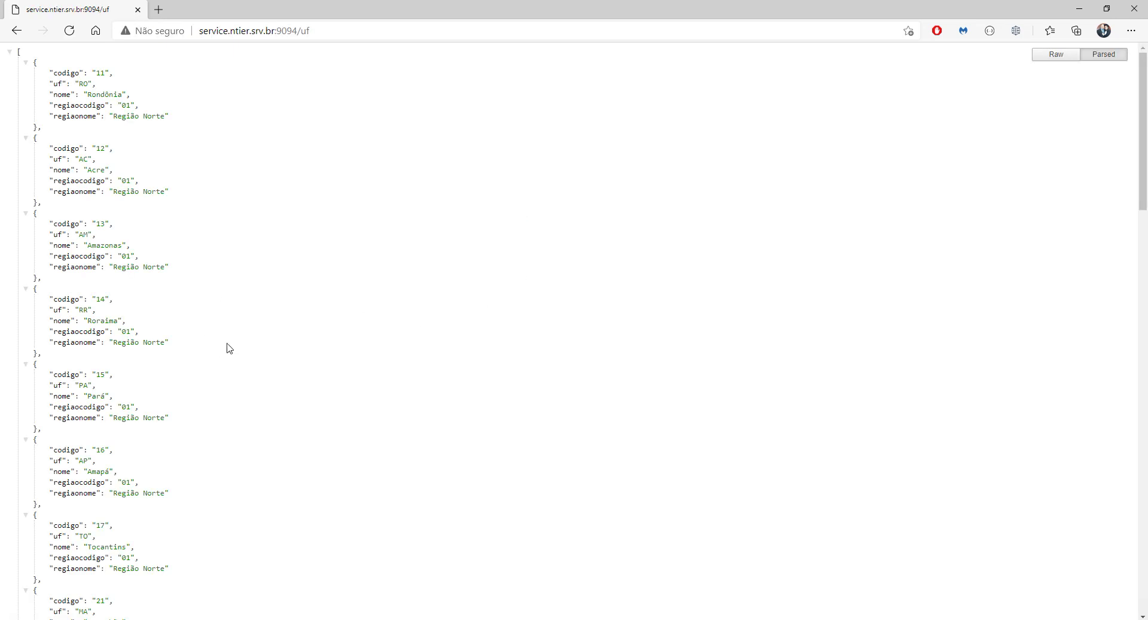
{"action": "scroll", "coordinate": [235, 184], "scroll_direction": "down", "scroll_amount": 17}
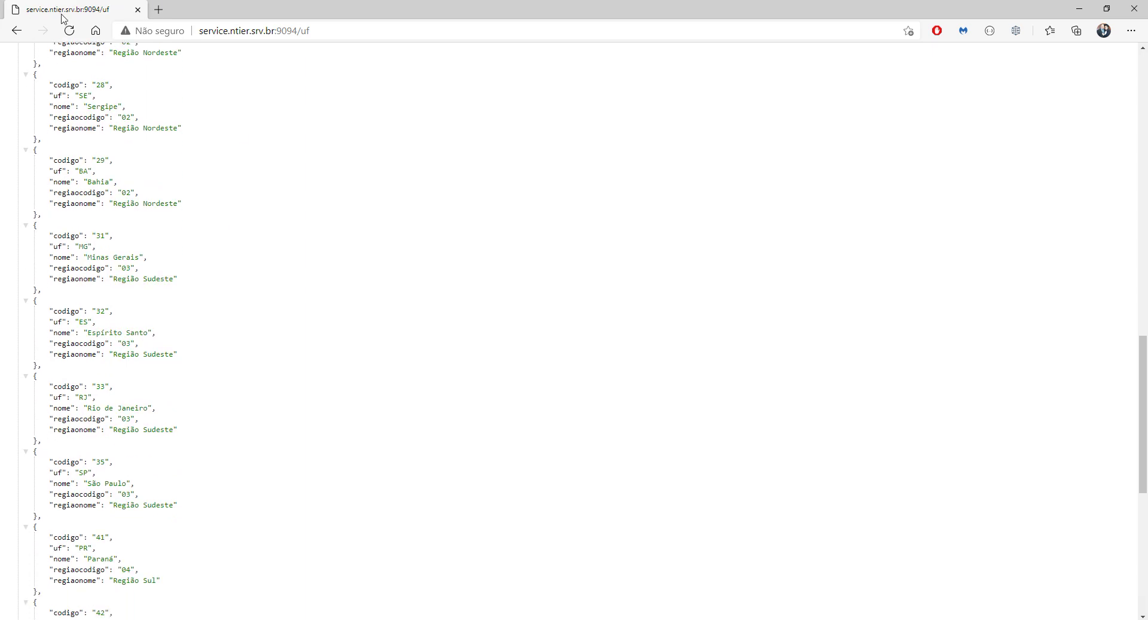
Step: Return to the municipality endpoints and run the "Listar pela UF" example, /municipio/regiao/nordeste, browsing its results
{"action": "left_click", "coordinate": [17, 30]}
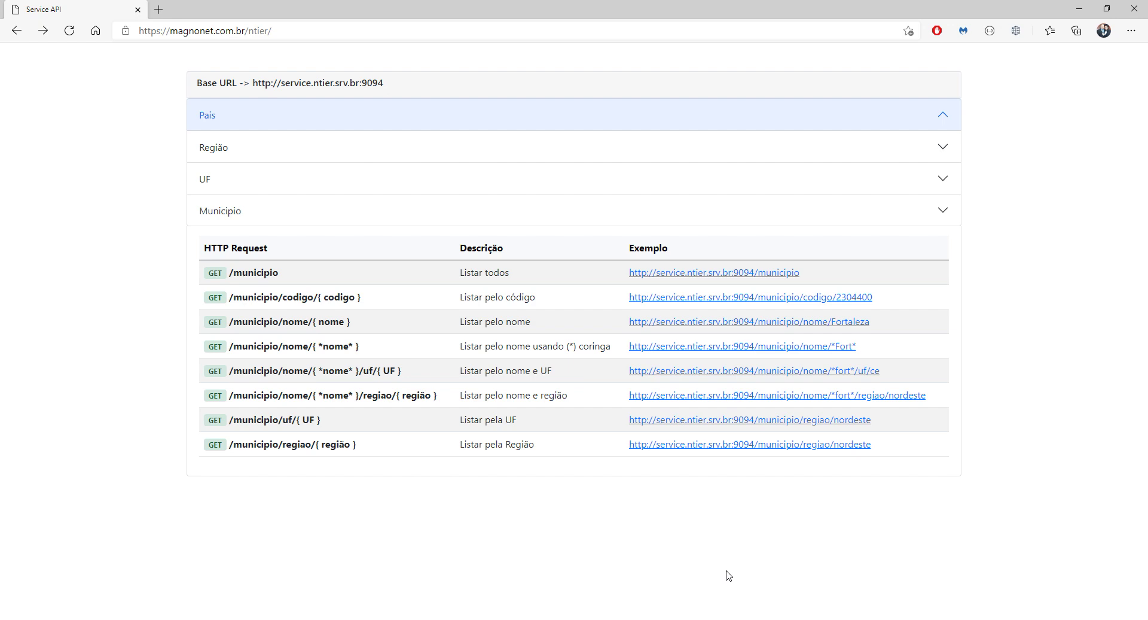
{"action": "left_click", "coordinate": [832, 420]}
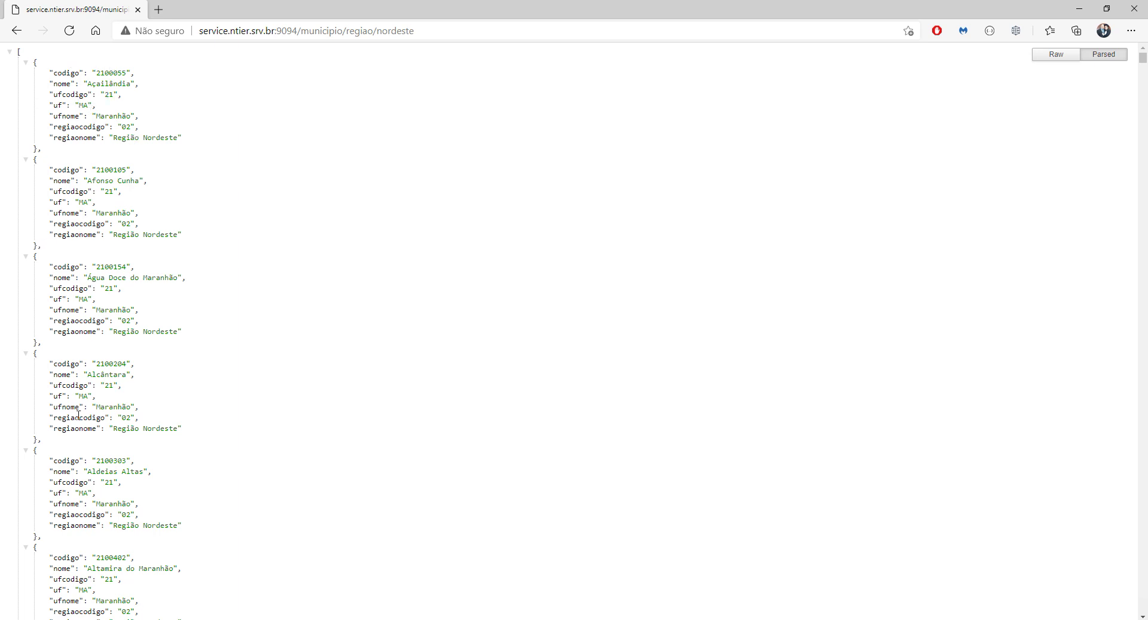
{"action": "scroll", "coordinate": [233, 361], "scroll_direction": "down", "scroll_amount": 10}
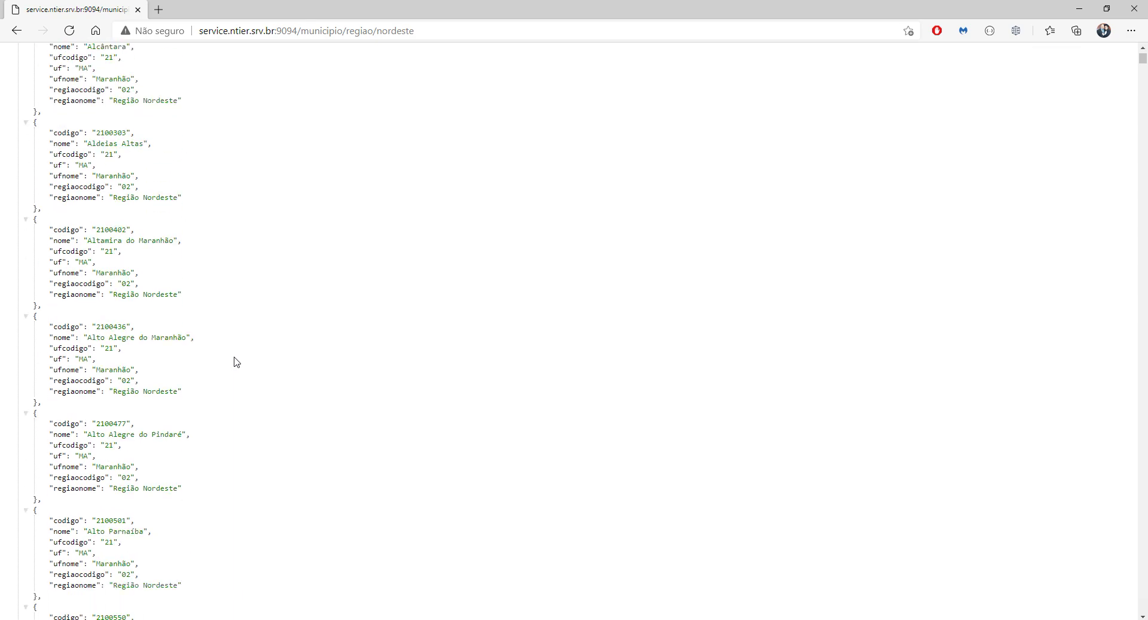
{"action": "scroll", "coordinate": [235, 362], "scroll_direction": "down", "scroll_amount": 15}
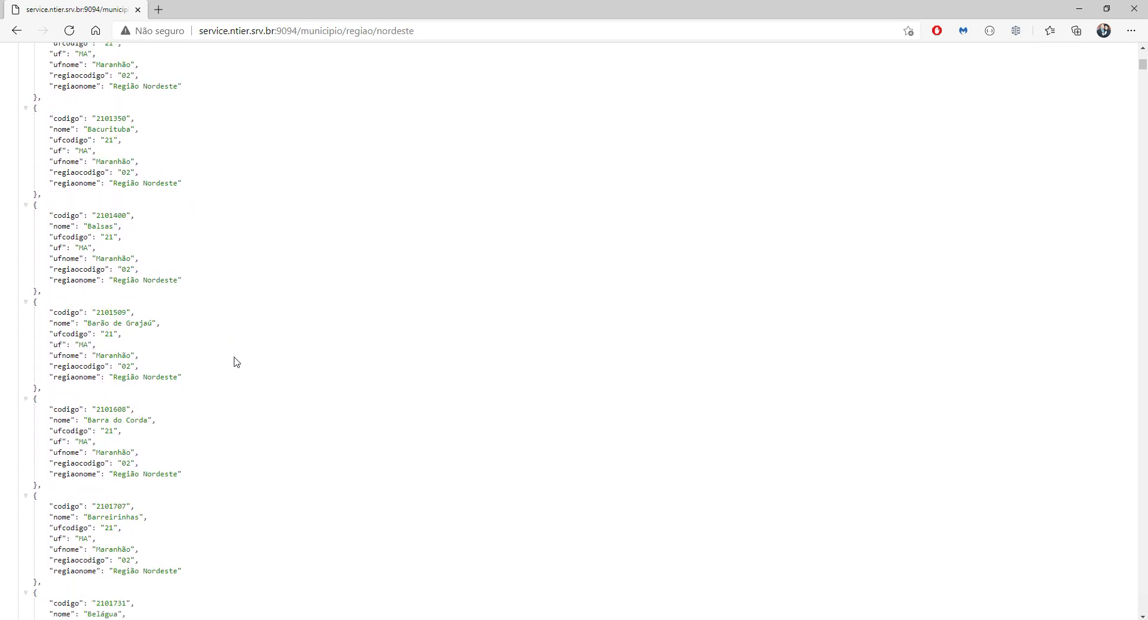
{"action": "scroll", "coordinate": [235, 362], "scroll_direction": "down", "scroll_amount": 20}
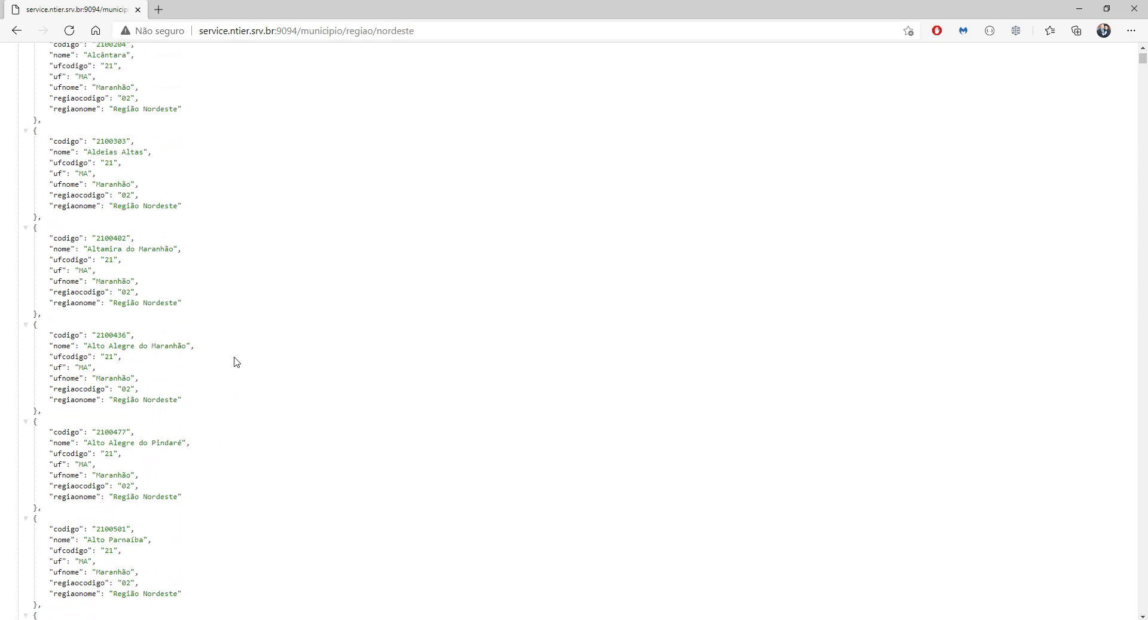
Step: Examine the code, name, UF and region fields of the first municipality record and look through the records below it
{"action": "key", "text": "Home"}
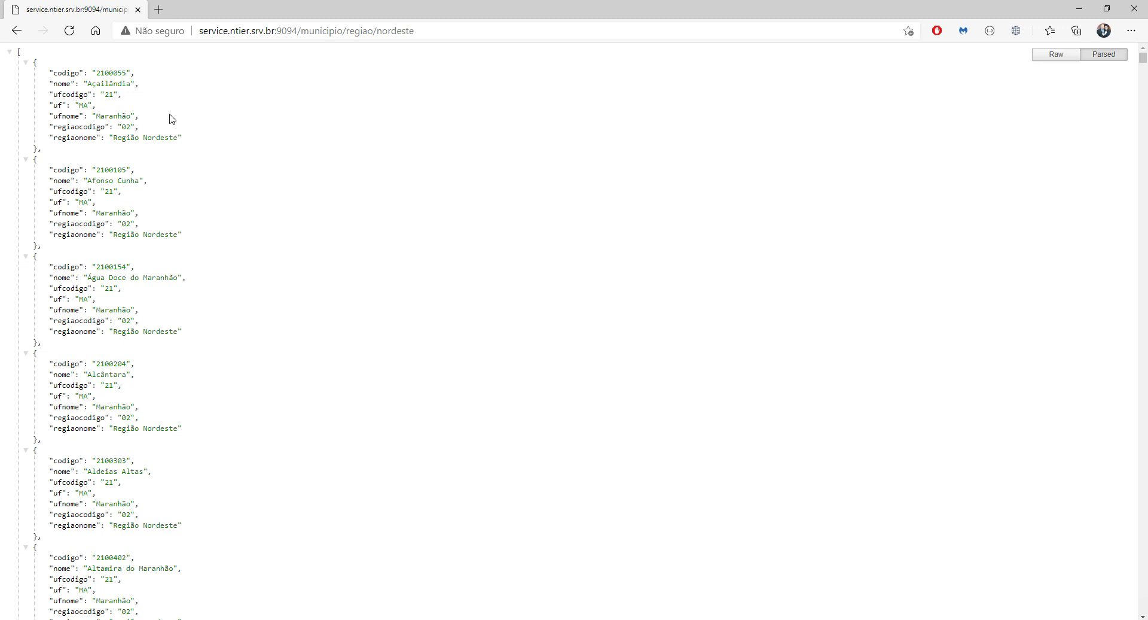
{"action": "left_click_drag", "start_coordinate": [199, 141], "coordinate": [90, 73]}
{"action": "left_click", "coordinate": [88, 70]}
{"action": "left_click_drag", "start_coordinate": [139, 83], "coordinate": [132, 129]}
{"action": "left_click_drag", "start_coordinate": [200, 147], "coordinate": [96, 128]}
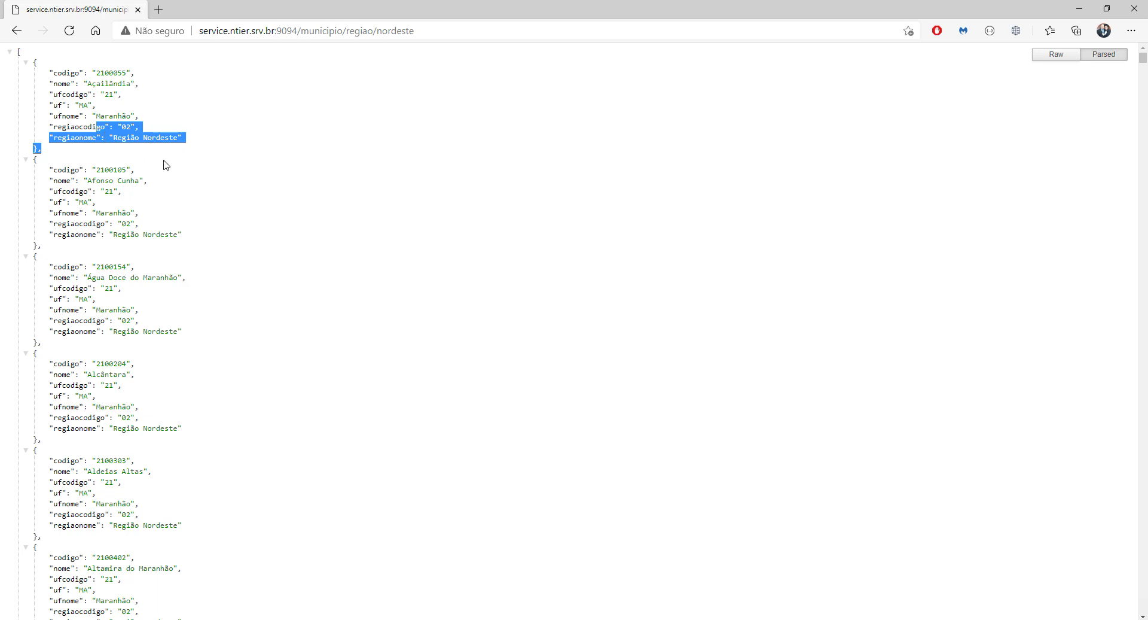
{"action": "left_click", "coordinate": [220, 138]}
{"action": "scroll", "coordinate": [302, 302], "scroll_direction": "down", "scroll_amount": 20}
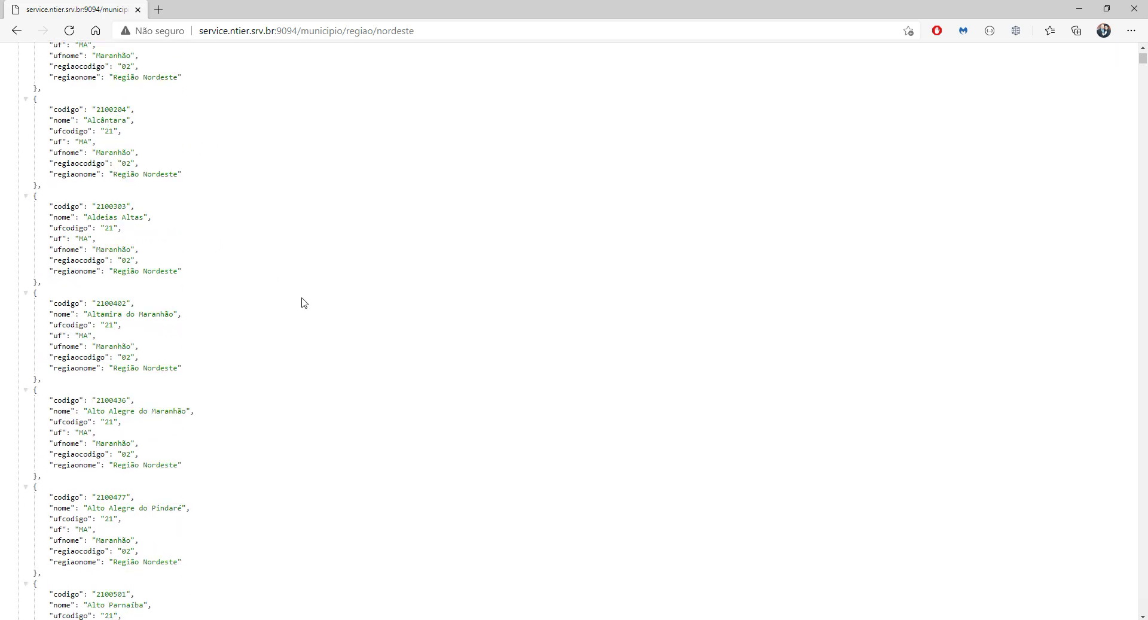
{"action": "scroll", "coordinate": [302, 302], "scroll_direction": "down", "scroll_amount": 20}
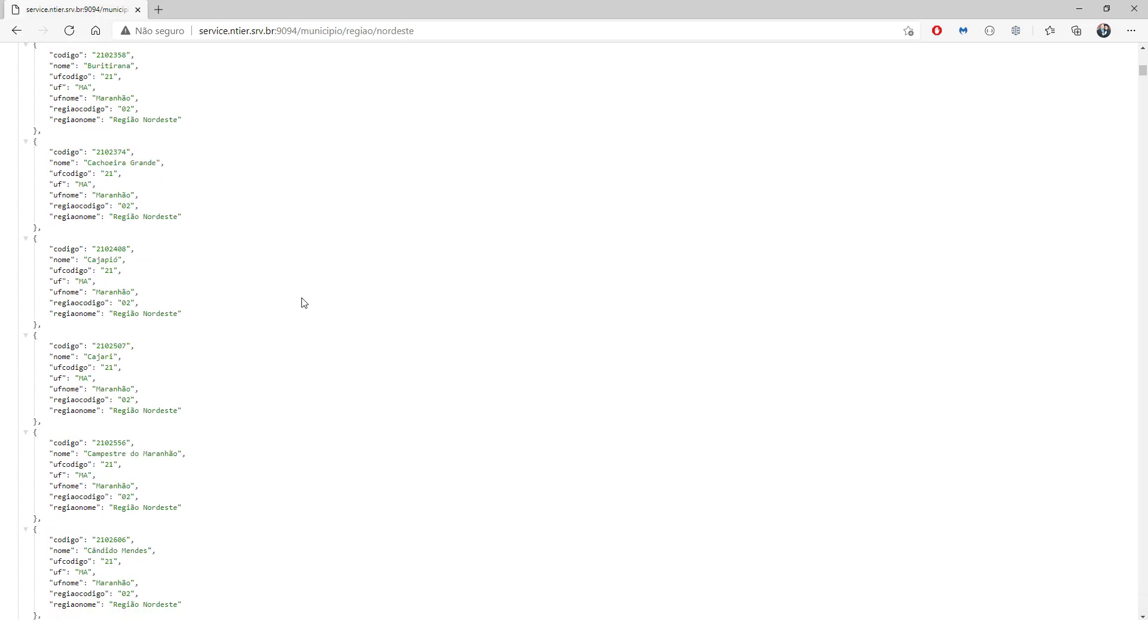
Step: Return to the documentation and run the municipality-by-code example, /municipio/codigo/2304400
{"action": "left_click", "coordinate": [16, 31]}
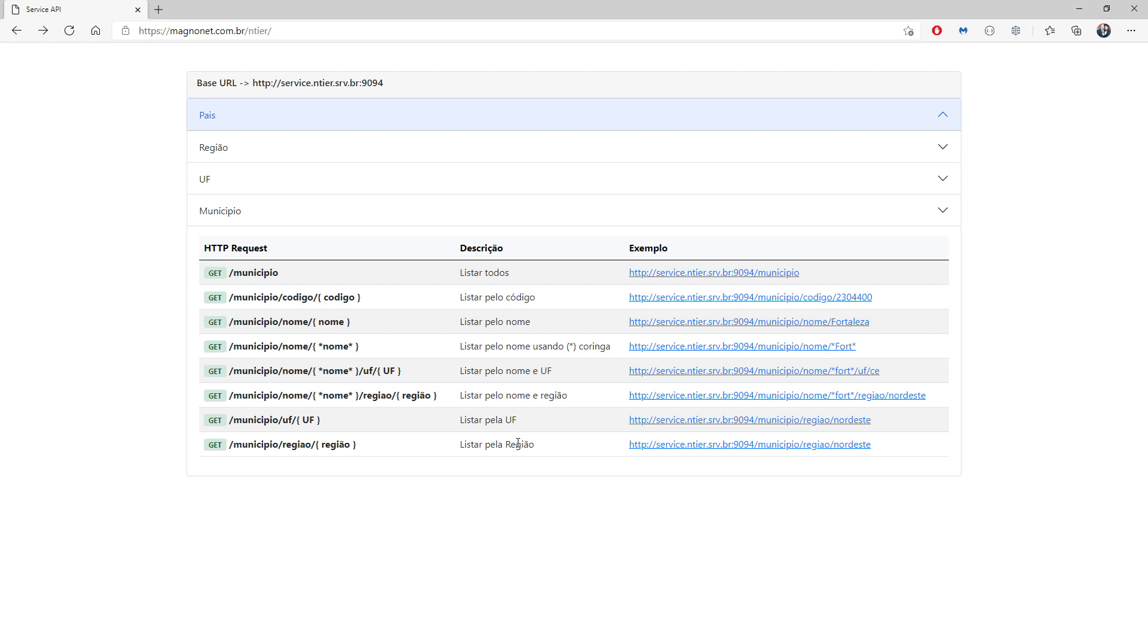
{"action": "left_click", "coordinate": [832, 298]}
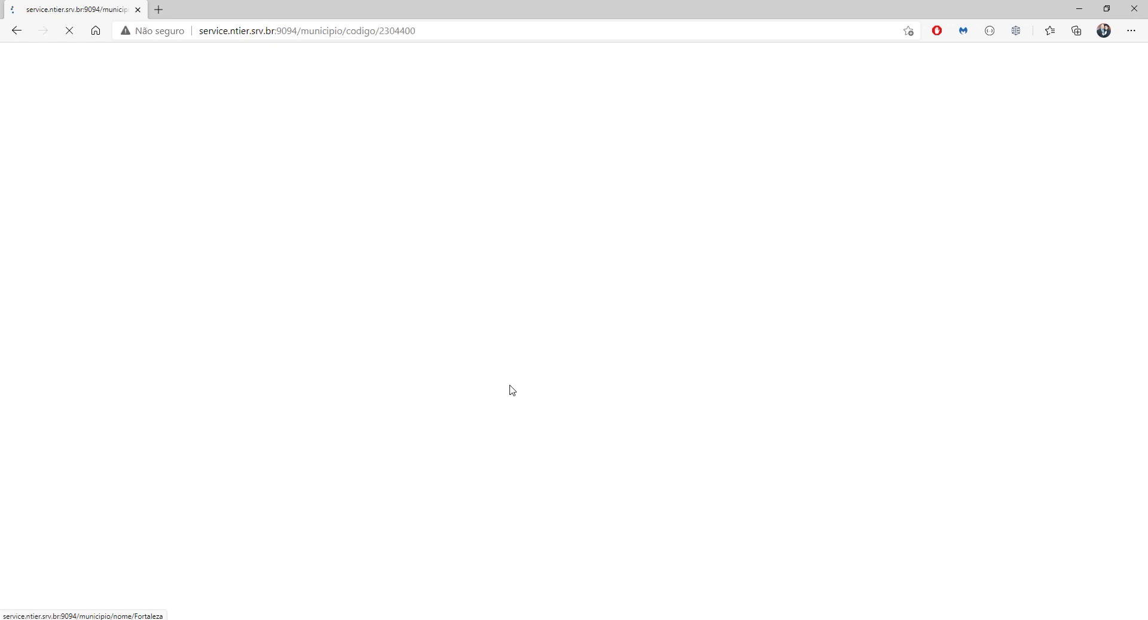